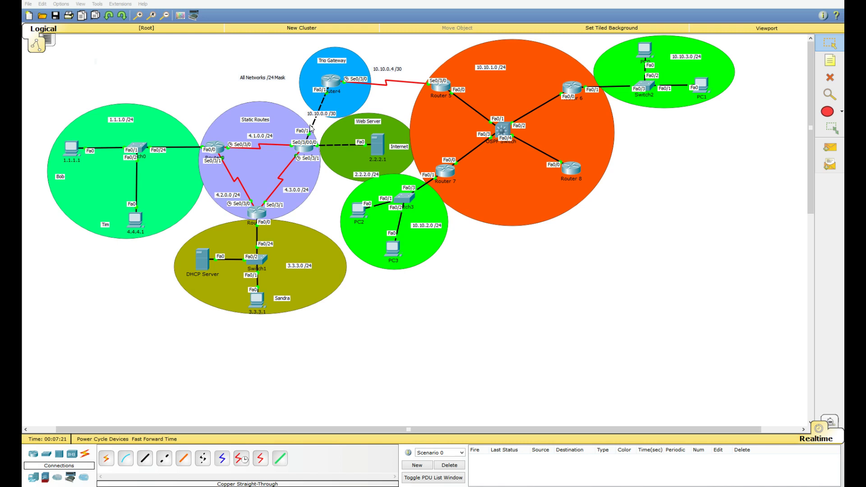
pyautogui.moveTo(227, 244); pyautogui.dragTo(176, 287)
pyautogui.moveTo(210, 261); pyautogui.dragTo(235, 216)
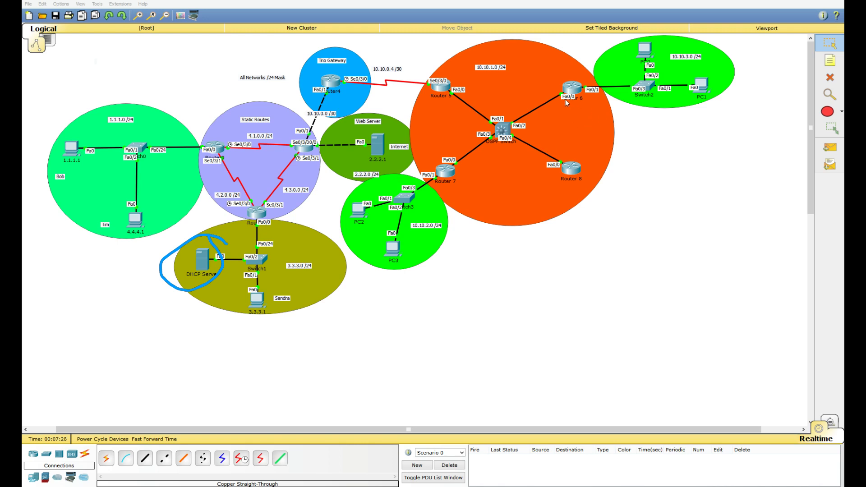
pyautogui.moveTo(653, 29)
pyautogui.mouseDown()
pyautogui.moveTo(629, 47)
pyautogui.moveTo(722, 124)
pyautogui.moveTo(670, 34)
pyautogui.mouseUp()
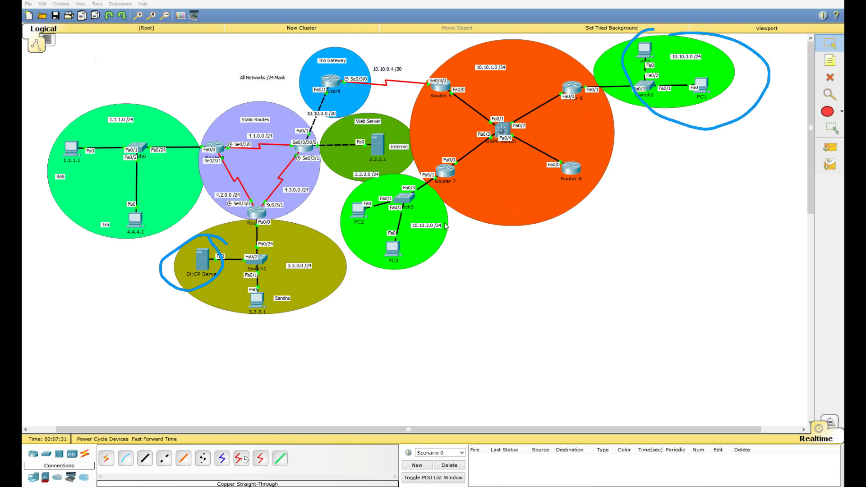
pyautogui.moveTo(436, 258)
pyautogui.mouseDown()
pyautogui.moveTo(449, 240)
pyautogui.moveTo(324, 188)
pyautogui.moveTo(447, 203)
pyautogui.mouseUp()
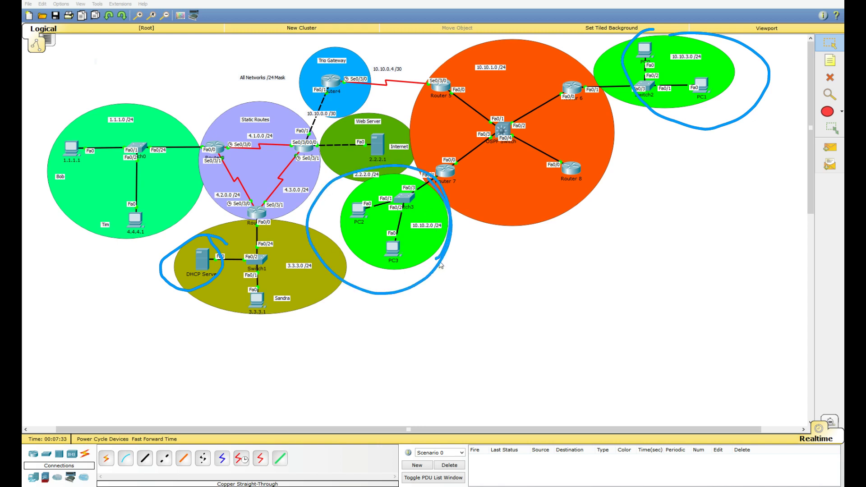
pyautogui.press('Escape')
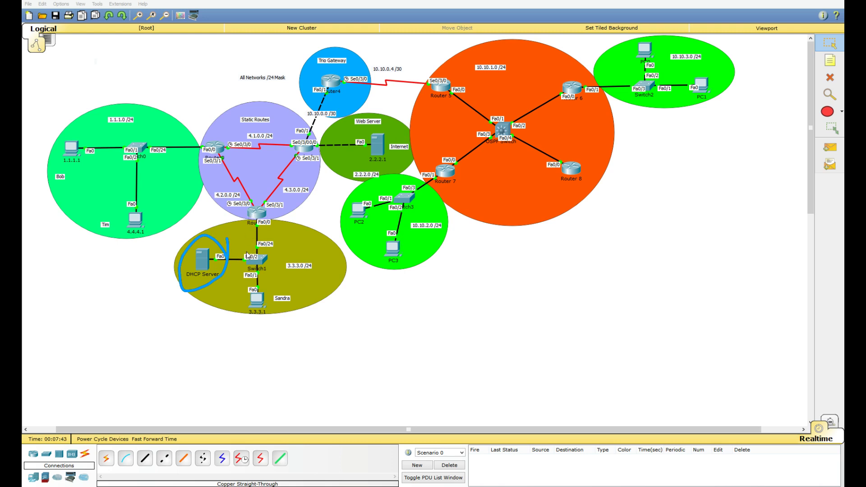
pyautogui.moveTo(112, 311)
pyautogui.mouseDown()
pyautogui.moveTo(338, 284)
pyautogui.moveTo(339, 180)
pyautogui.moveTo(410, 118)
pyautogui.moveTo(107, 114)
pyautogui.moveTo(152, 282)
pyautogui.moveTo(212, 336)
pyautogui.mouseUp()
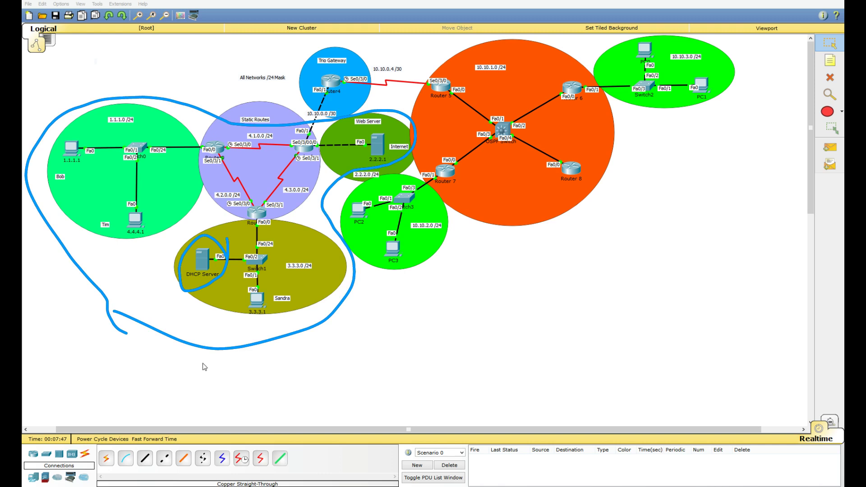
pyautogui.press('Escape')
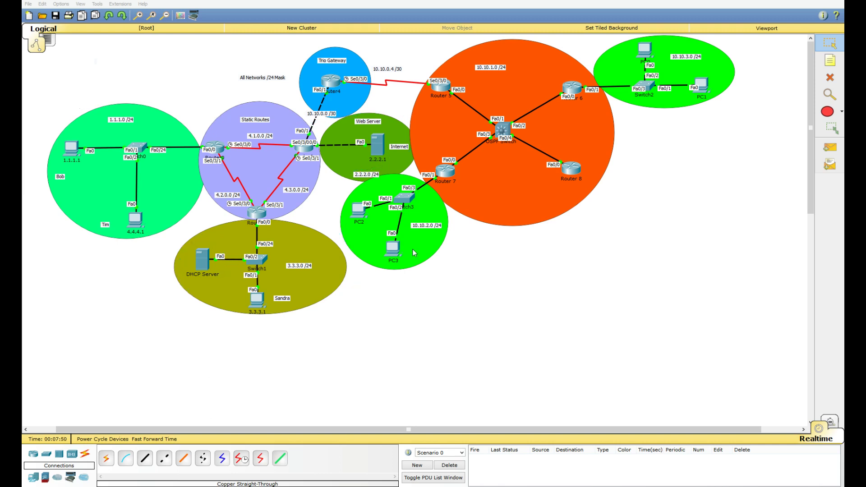
pyautogui.moveTo(533, 113); pyautogui.dragTo(551, 61)
pyautogui.moveTo(474, 247)
pyautogui.mouseDown()
pyautogui.moveTo(467, 212)
pyautogui.moveTo(318, 244)
pyautogui.moveTo(672, 200)
pyautogui.moveTo(636, 36)
pyautogui.moveTo(555, 103)
pyautogui.mouseUp()
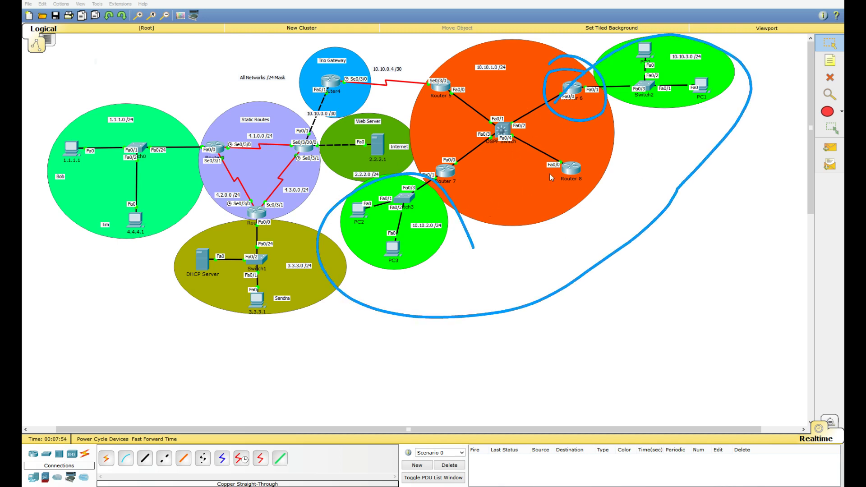
pyautogui.moveTo(565, 151); pyautogui.dragTo(591, 159)
pyautogui.moveTo(470, 165); pyautogui.dragTo(439, 201)
pyautogui.moveTo(438, 122); pyautogui.dragTo(428, 196)
pyautogui.moveTo(525, 69)
pyautogui.mouseDown()
pyautogui.moveTo(442, 127)
pyautogui.moveTo(485, 117)
pyautogui.mouseUp()
pyautogui.moveTo(564, 101); pyautogui.dragTo(604, 88)
pyautogui.press('Escape')
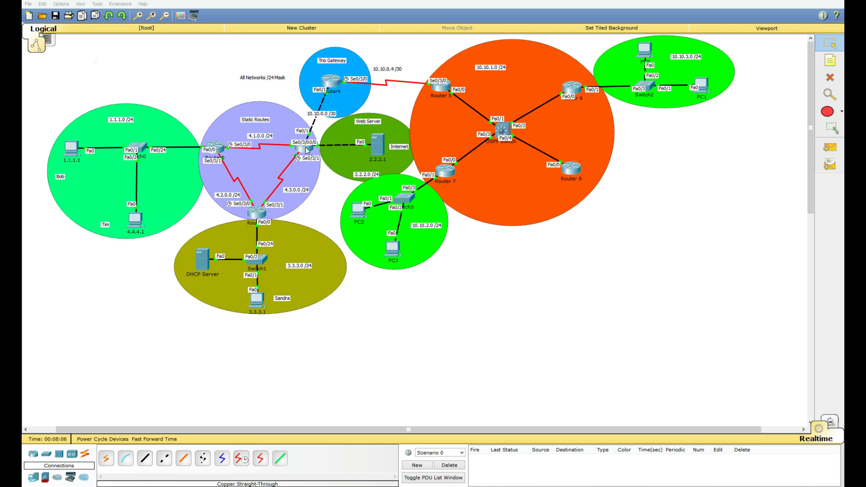
pyautogui.moveTo(85, 146)
pyautogui.mouseDown()
pyautogui.moveTo(113, 165)
pyautogui.moveTo(30, 127)
pyautogui.mouseUp()
pyautogui.moveTo(143, 195)
pyautogui.mouseDown()
pyautogui.moveTo(108, 241)
pyautogui.moveTo(149, 202)
pyautogui.mouseUp()
pyautogui.moveTo(262, 283)
pyautogui.mouseDown()
pyautogui.moveTo(226, 316)
pyautogui.moveTo(246, 284)
pyautogui.mouseUp()
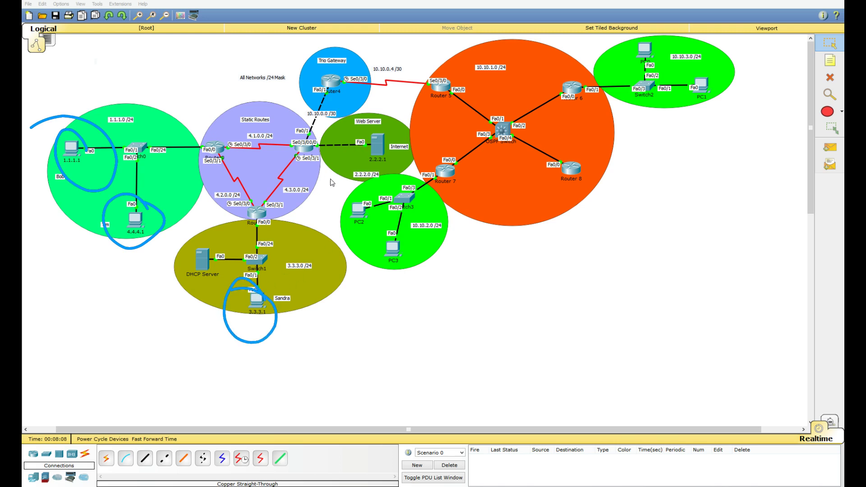
pyautogui.press('Escape')
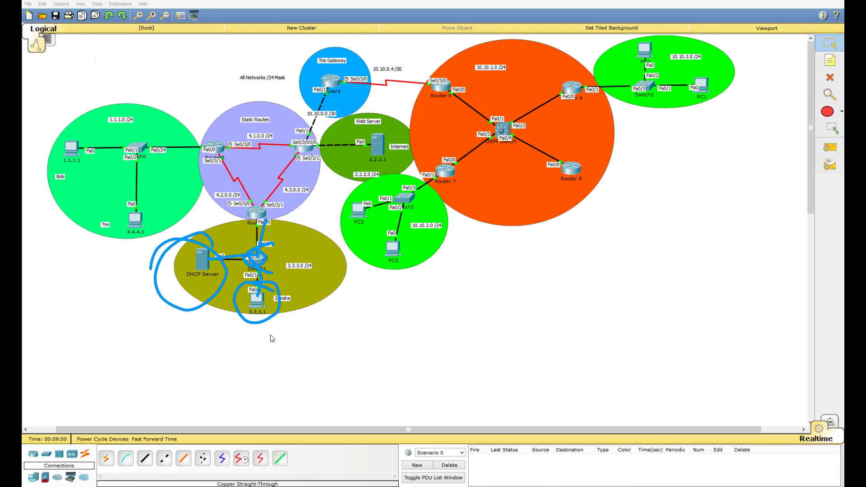
pyautogui.press('Escape')
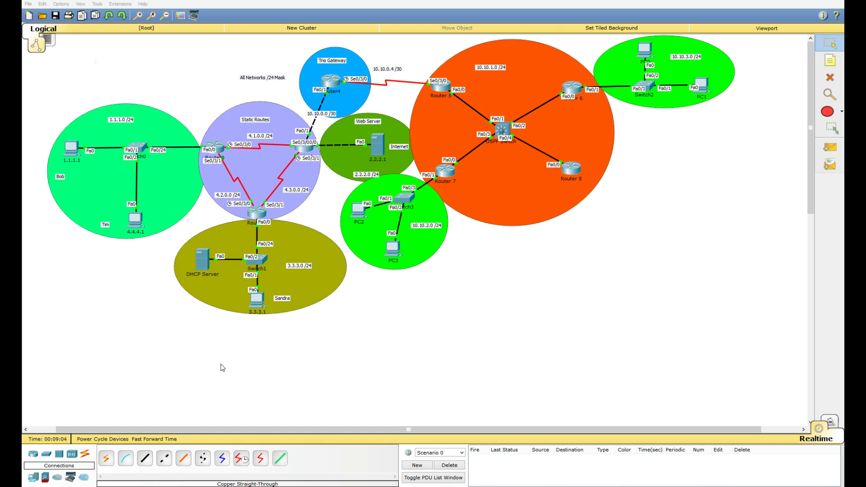
pyautogui.moveTo(177, 253)
pyautogui.mouseDown()
pyautogui.moveTo(207, 234)
pyautogui.moveTo(184, 242)
pyautogui.mouseUp()
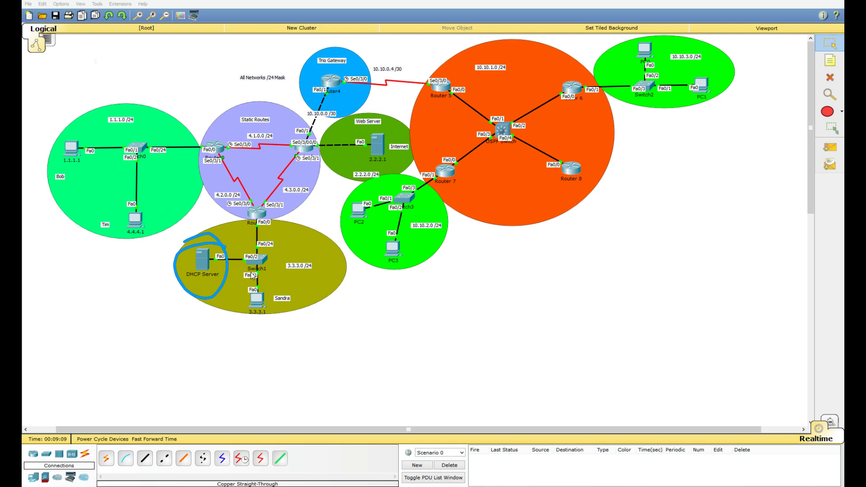
pyautogui.moveTo(300, 253)
pyautogui.mouseDown()
pyautogui.moveTo(136, 288)
pyautogui.moveTo(337, 250)
pyautogui.moveTo(189, 216)
pyautogui.mouseUp()
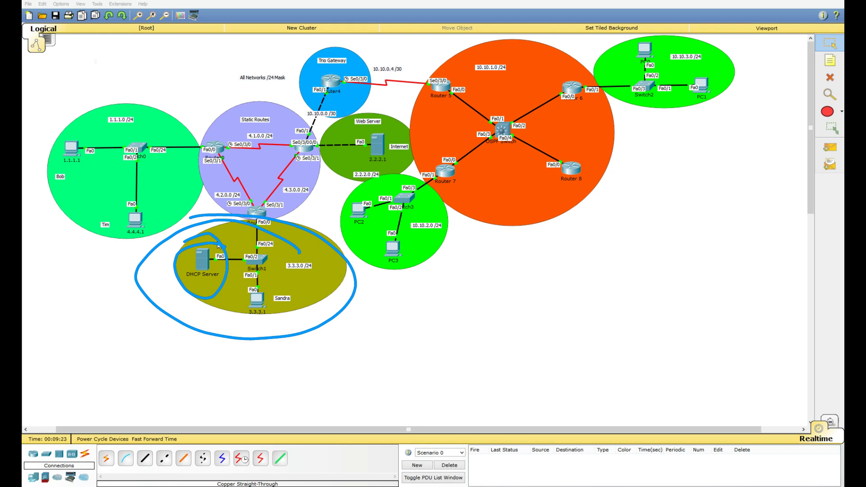
pyautogui.press('Escape')
pyautogui.moveTo(88, 135)
pyautogui.mouseDown()
pyautogui.moveTo(68, 129)
pyautogui.moveTo(78, 177)
pyautogui.moveTo(63, 128)
pyautogui.mouseUp()
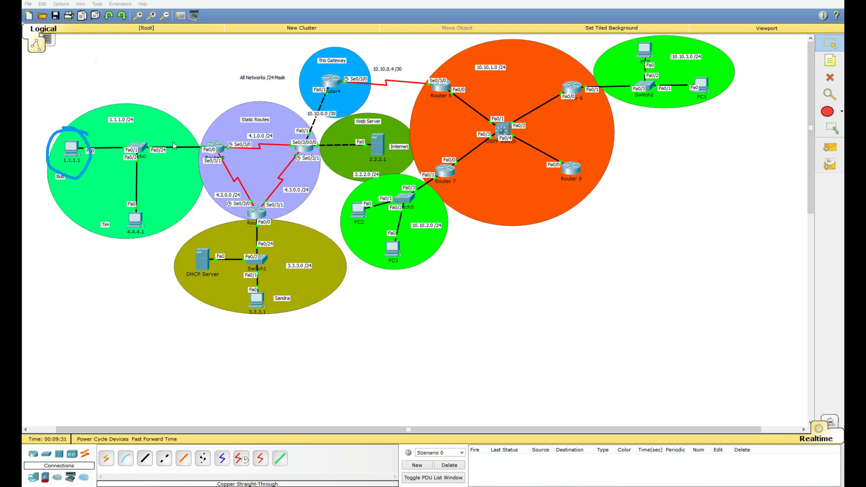
pyautogui.moveTo(223, 139)
pyautogui.mouseDown()
pyautogui.moveTo(180, 150)
pyautogui.moveTo(218, 134)
pyautogui.mouseUp()
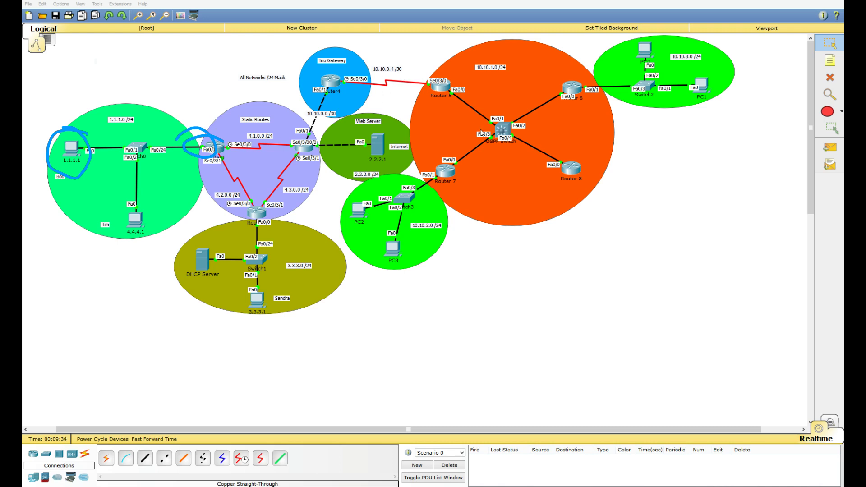
pyautogui.press('e')
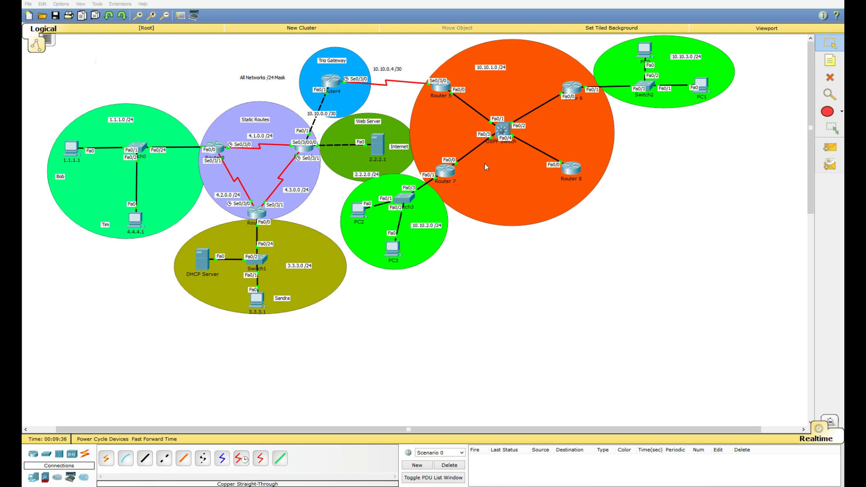
pyautogui.moveTo(193, 123)
pyautogui.mouseDown()
pyautogui.moveTo(216, 180)
pyautogui.moveTo(235, 136)
pyautogui.mouseUp()
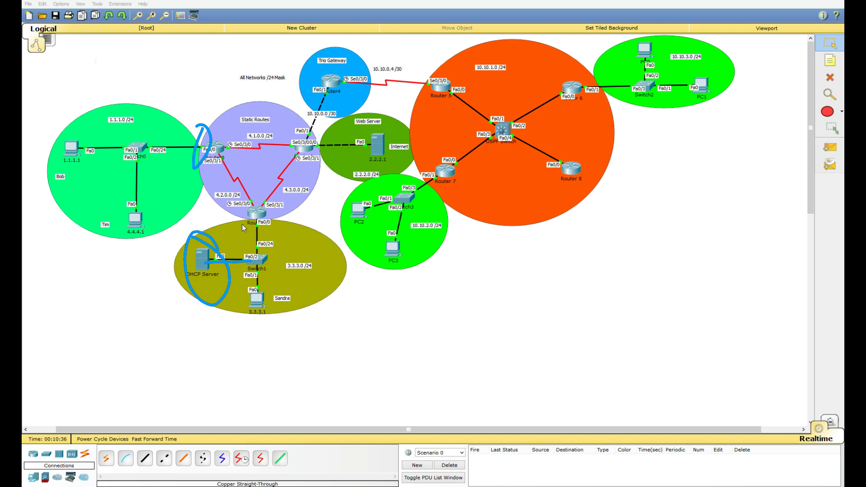
pyautogui.press('Escape')
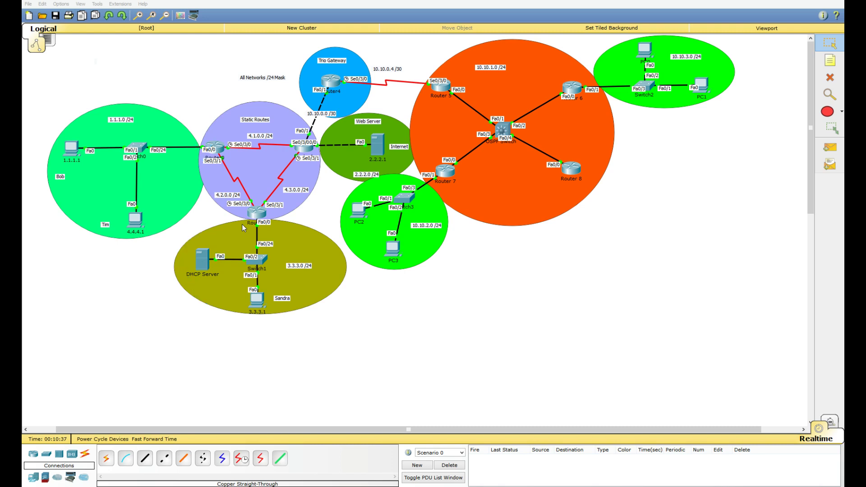
pyautogui.moveTo(198, 237)
pyautogui.mouseDown()
pyautogui.moveTo(226, 218)
pyautogui.moveTo(153, 225)
pyautogui.moveTo(252, 258)
pyautogui.moveTo(212, 149)
pyautogui.moveTo(121, 136)
pyautogui.moveTo(2, 152)
pyautogui.mouseUp()
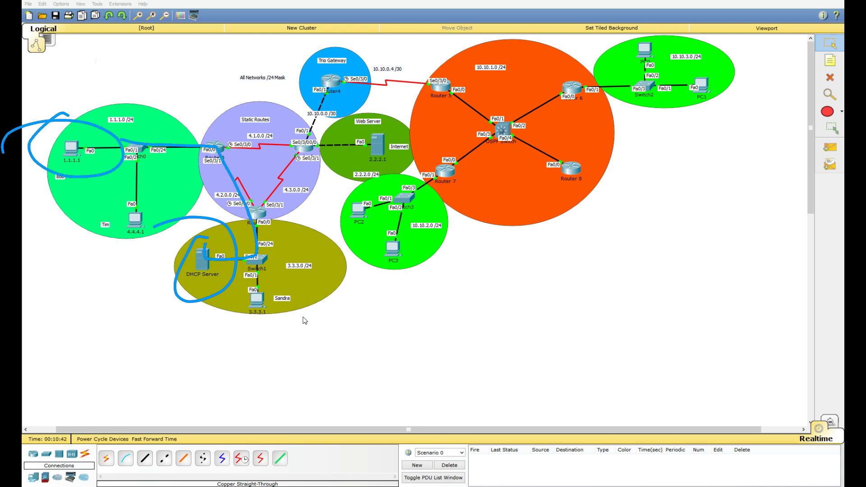
pyautogui.press('Escape')
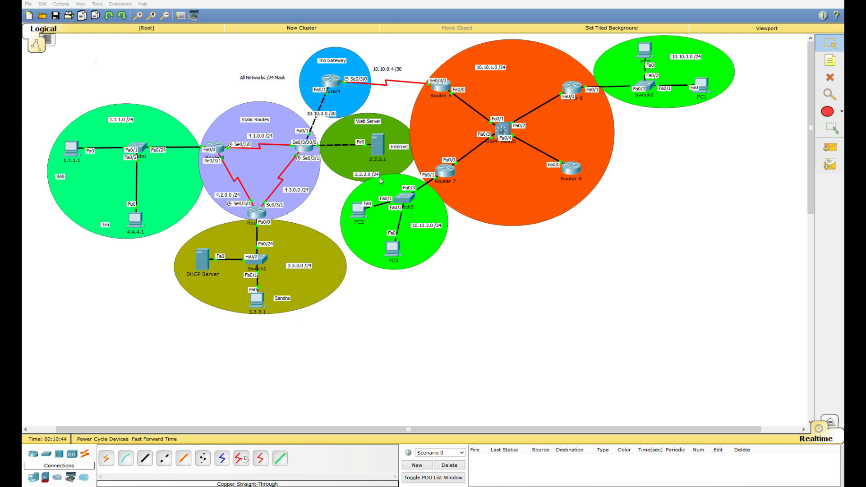
pyautogui.moveTo(562, 86)
pyautogui.mouseDown()
pyautogui.moveTo(571, 112)
pyautogui.moveTo(607, 86)
pyautogui.mouseUp()
pyautogui.moveTo(602, 99)
pyautogui.mouseDown()
pyautogui.moveTo(679, 60)
pyautogui.moveTo(561, 73)
pyautogui.moveTo(639, 99)
pyautogui.moveTo(628, 43)
pyautogui.mouseUp()
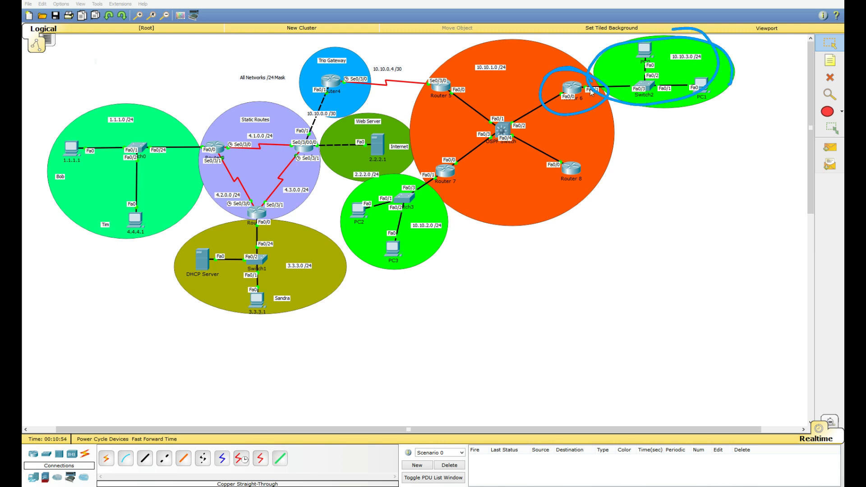
pyautogui.moveTo(585, 90)
pyautogui.mouseDown()
pyautogui.moveTo(561, 93)
pyautogui.moveTo(643, 85)
pyautogui.moveTo(640, 45)
pyautogui.moveTo(659, 87)
pyautogui.moveTo(701, 83)
pyautogui.mouseUp()
pyautogui.moveTo(463, 161)
pyautogui.mouseDown()
pyautogui.moveTo(429, 167)
pyautogui.moveTo(467, 169)
pyautogui.mouseUp()
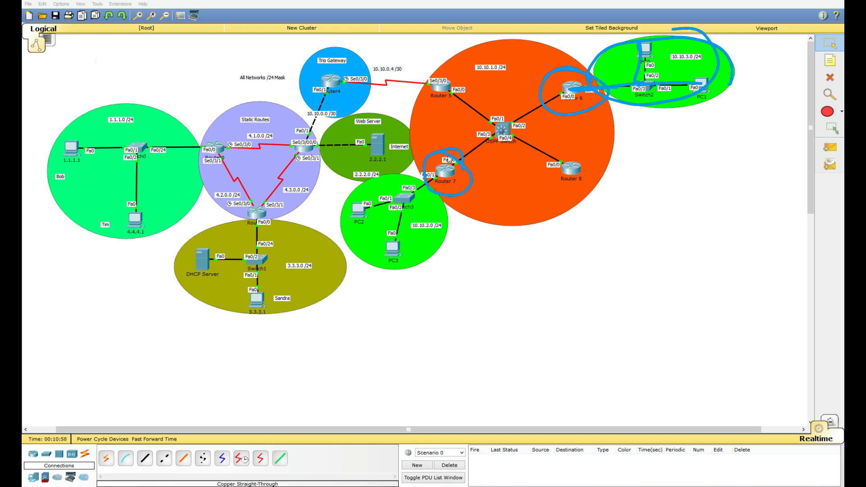
pyautogui.moveTo(444, 160); pyautogui.dragTo(555, 96)
pyautogui.press('Escape')
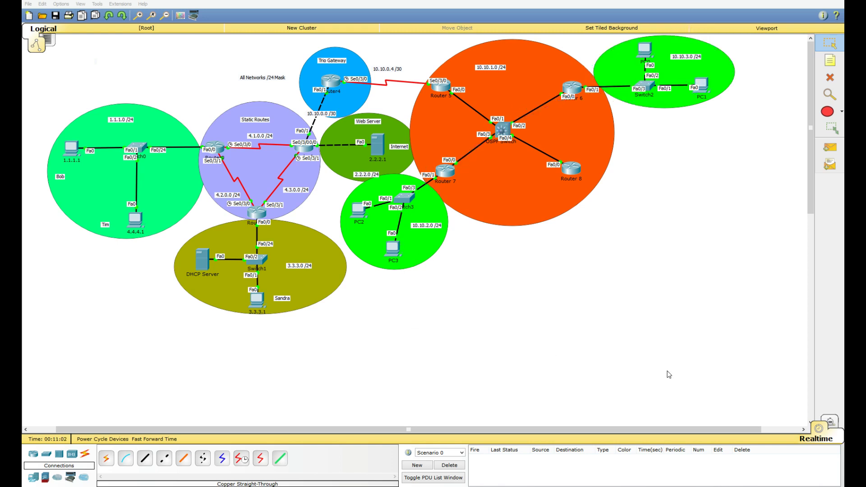
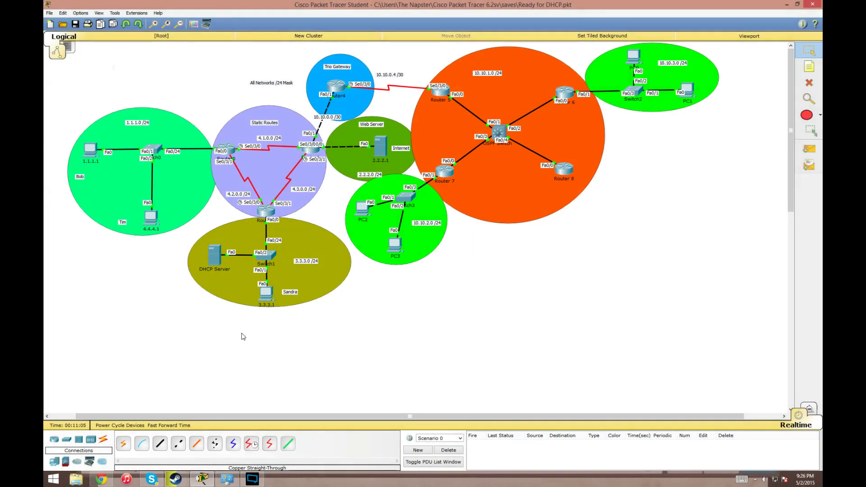
# Configure the DHCP server's static IP address as 3.3.3.2 with subnet mask 255.255.255.0 and default gateway 3.3.3.254.
pyautogui.click(215, 258)
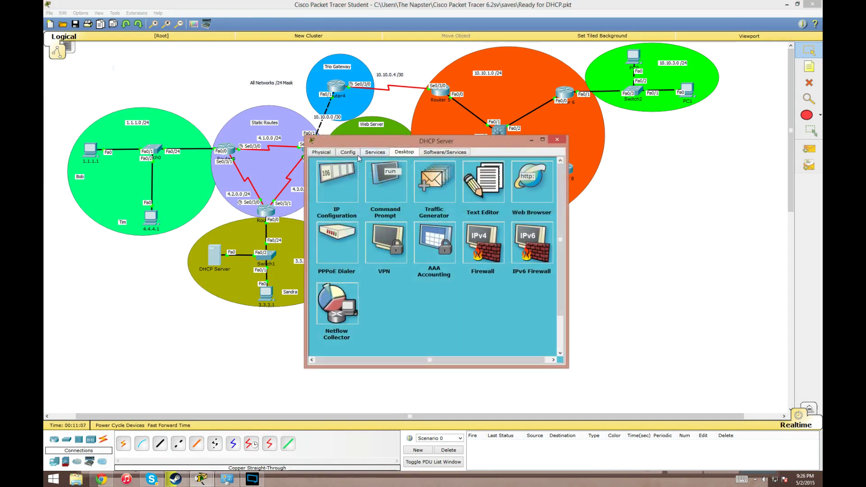
pyautogui.click(337, 177)
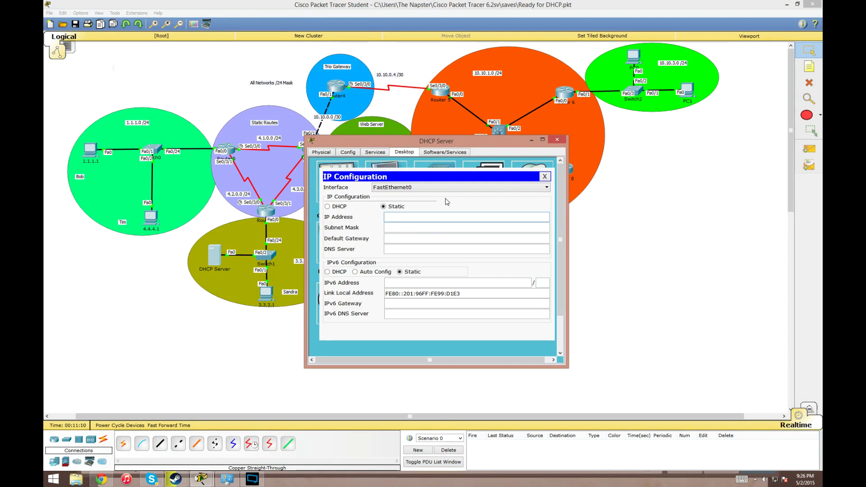
pyautogui.write('3.3.3.2')
pyautogui.press('Tab')
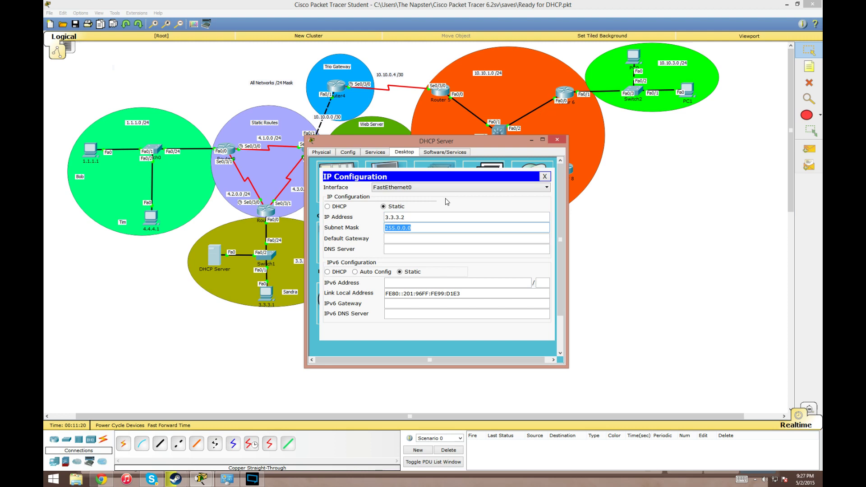
pyautogui.write('255.255.255.0')
pyautogui.press('Tab')
pyautogui.write('3.3')
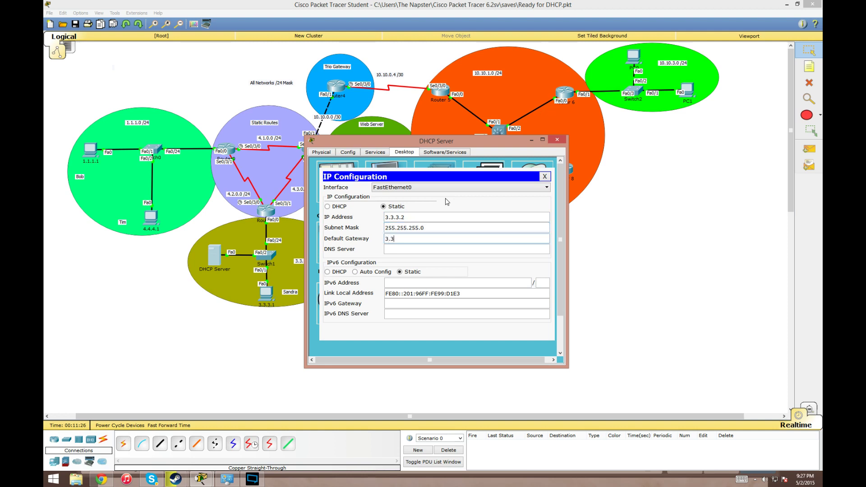
pyautogui.write('.3.254')
pyautogui.press('Tab')
pyautogui.click(545, 177)
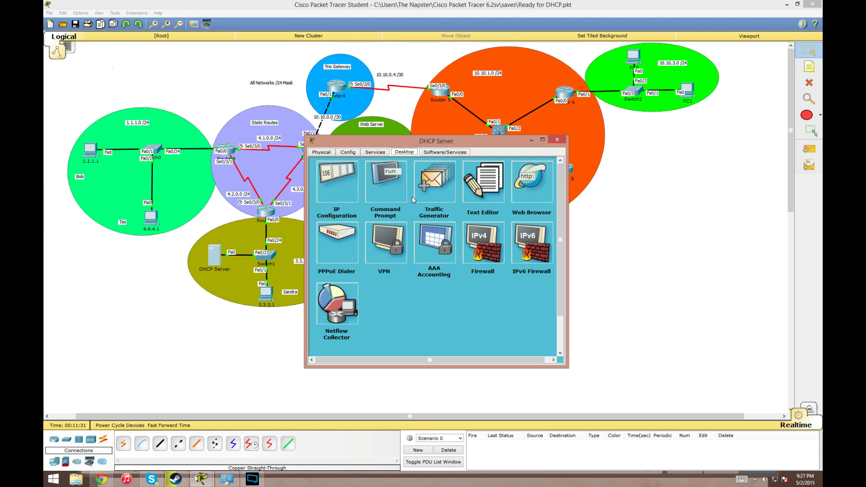
# Turn on the DHCP service for the DHCP server's FastEthernet0 interface.
pyautogui.click(375, 153)
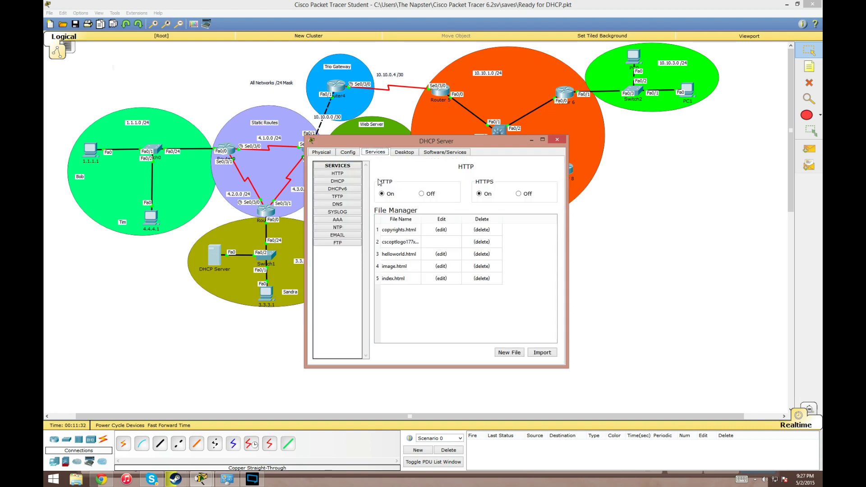
pyautogui.click(342, 181)
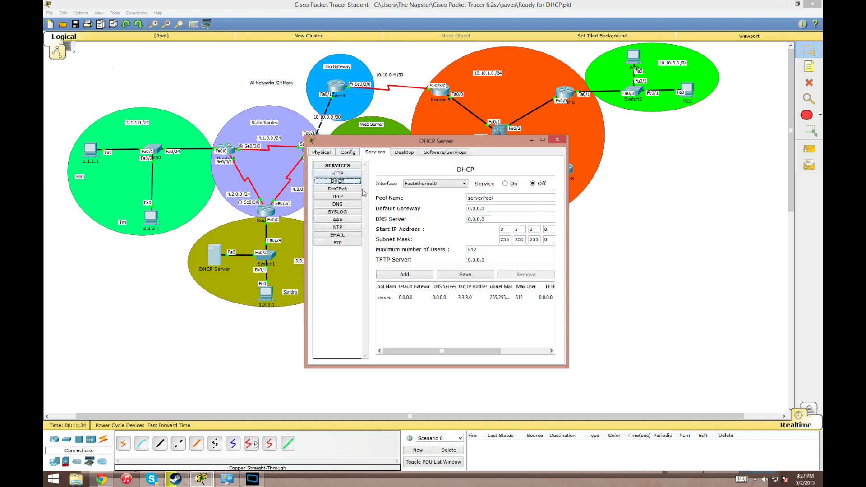
pyautogui.click(370, 152)
pyautogui.click(506, 183)
# Set the default gateway of the serverPool DHCP pool to 3.3.3.254.
pyautogui.doubleClick(495, 198)
pyautogui.press('Tab')
pyautogui.write('3')
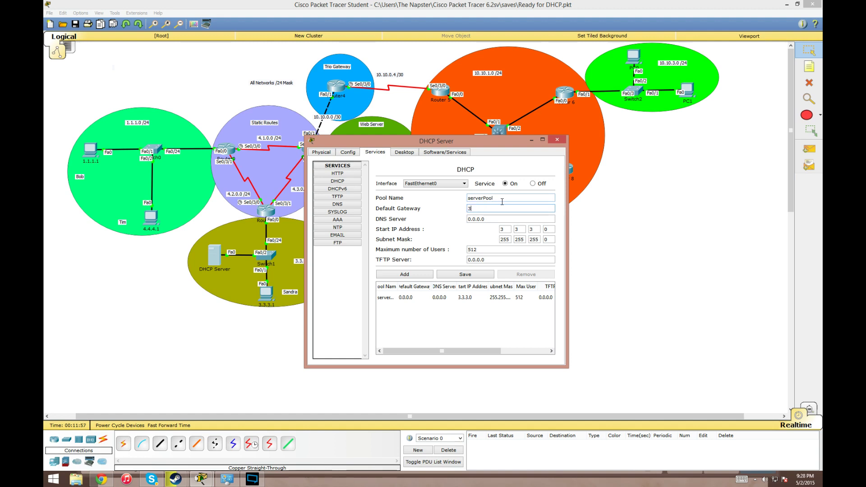
pyautogui.write('.3.3.254')
# Set the serverPool start IP address to 3.3.3.10 and save the pool.
pyautogui.press('Tab')
pyautogui.press('Tab')
pyautogui.press('Tab')
pyautogui.press('Tab')
pyautogui.press('Tab')
pyautogui.write('1')
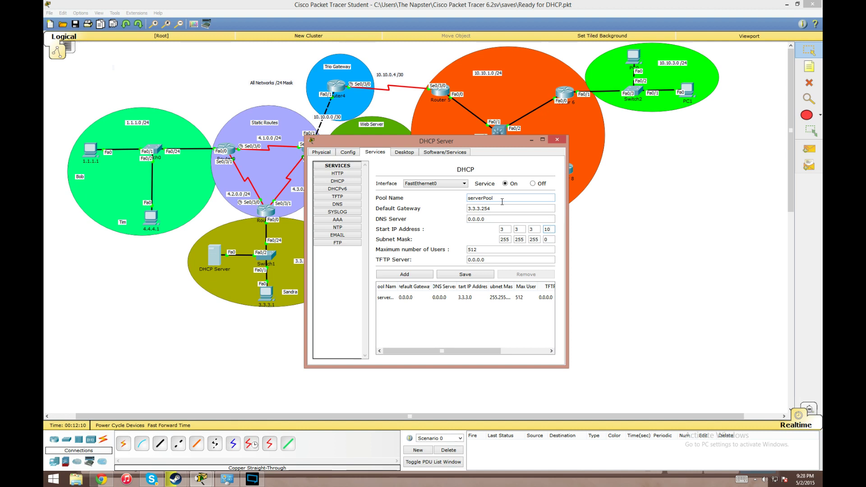
pyautogui.press('Tab')
pyautogui.press('Tab')
pyautogui.press('Tab')
pyautogui.press('Tab')
pyautogui.press('Tab')
pyautogui.press('Tab')
pyautogui.press('Tab')
pyautogui.click(473, 276)
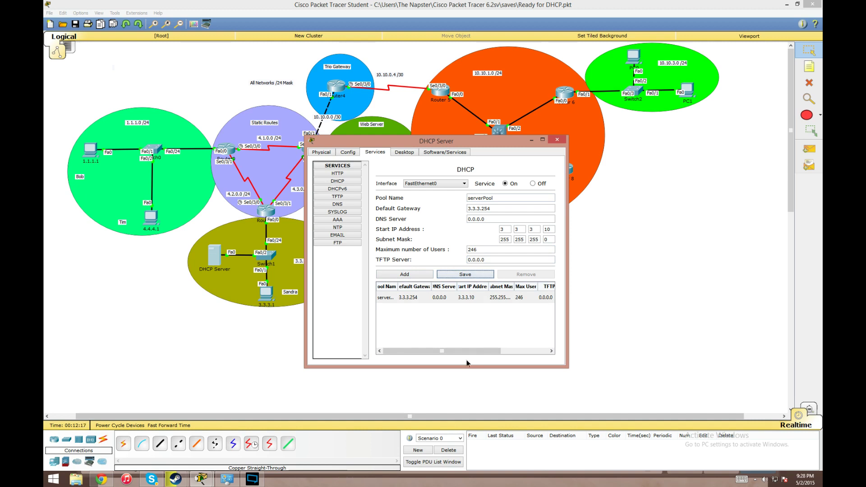
pyautogui.click(458, 297)
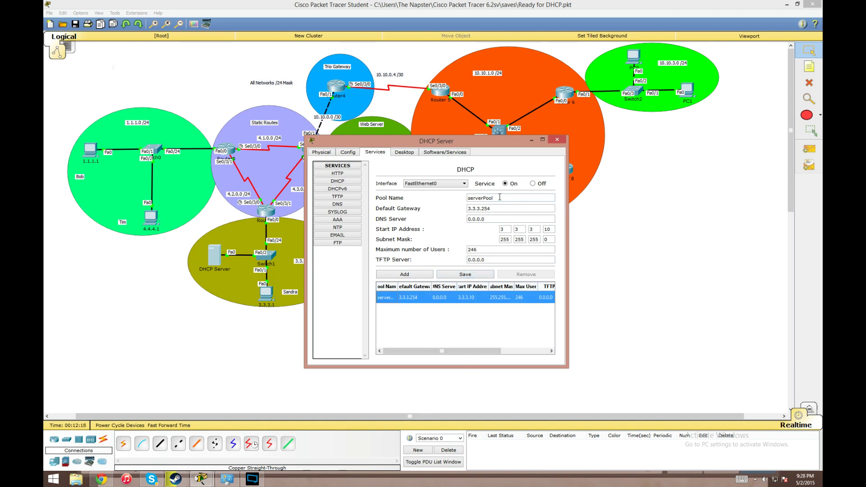
# Name a new DHCP pool 1.1.1.1pool and set its default gateway to 1.1.1.254.
pyautogui.doubleClick(472, 199)
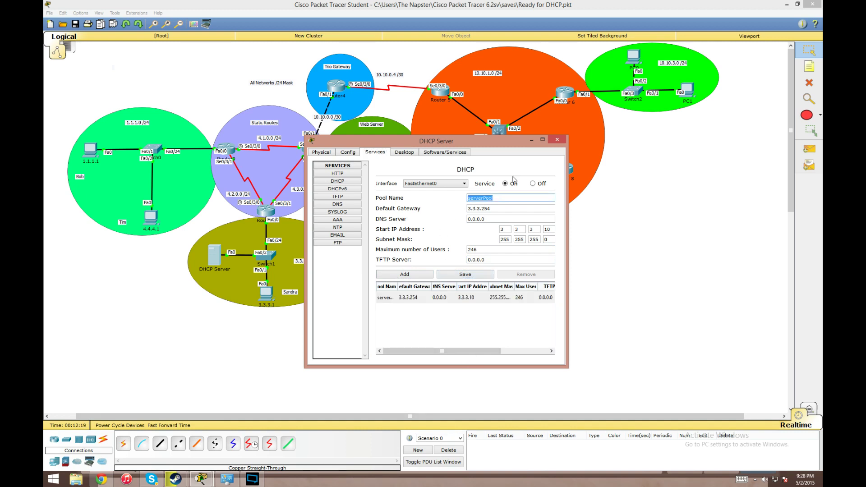
pyautogui.write('1.1.1.1pool')
pyautogui.press('Tab')
pyautogui.write('1.')
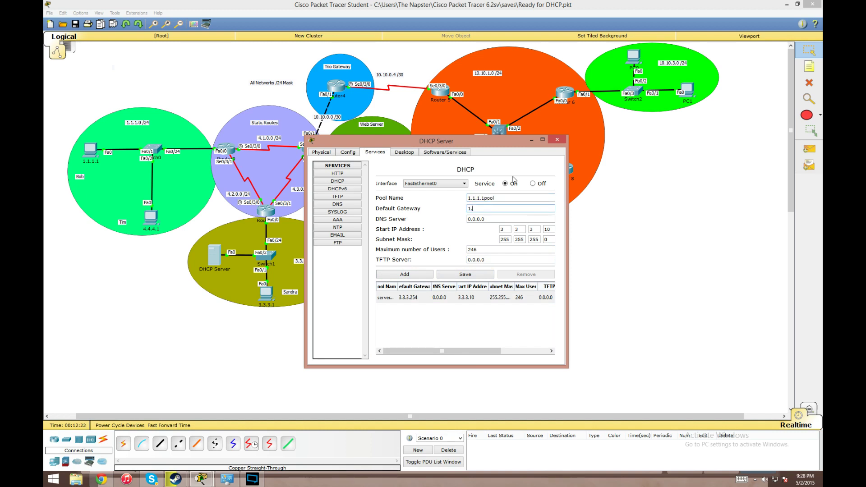
pyautogui.write('1.1.1254')
pyautogui.press('BackSpace')
pyautogui.press('BackSpace')
pyautogui.press('BackSpace')
pyautogui.press('BackSpace')
pyautogui.write('254')
# Set the start IP address of 1.1.1.1pool to 1.1.1.10 and add the pool to the server's list.
pyautogui.press('Tab')
pyautogui.press('Tab')
pyautogui.press('Tab')
pyautogui.hotkey('shift', 'Tab')
pyautogui.write('1')
pyautogui.press('Tab')
pyautogui.write('1')
pyautogui.press('Tab')
pyautogui.write('1')
pyautogui.press('Tab')
pyautogui.click(412, 274)
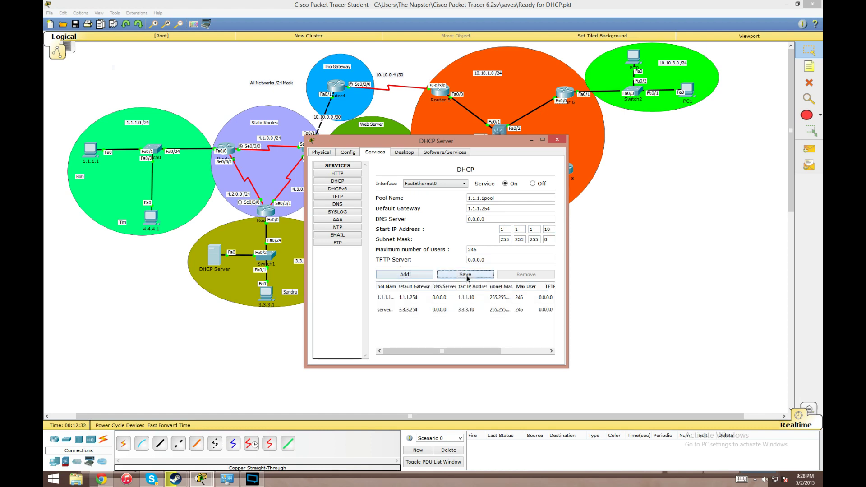
pyautogui.click(469, 297)
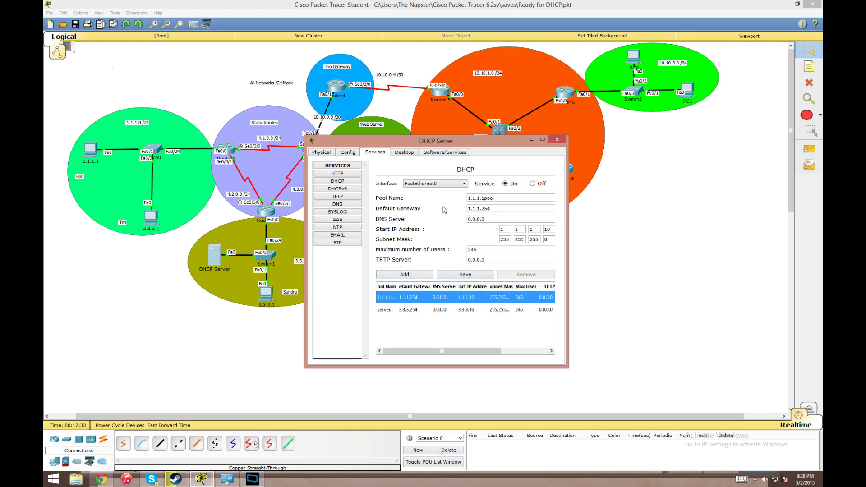
# Name another DHCP pool 2.2.2.0pool and set its default gateway to 2.2.2.254.
pyautogui.moveTo(367, 142); pyautogui.dragTo(523, 124)
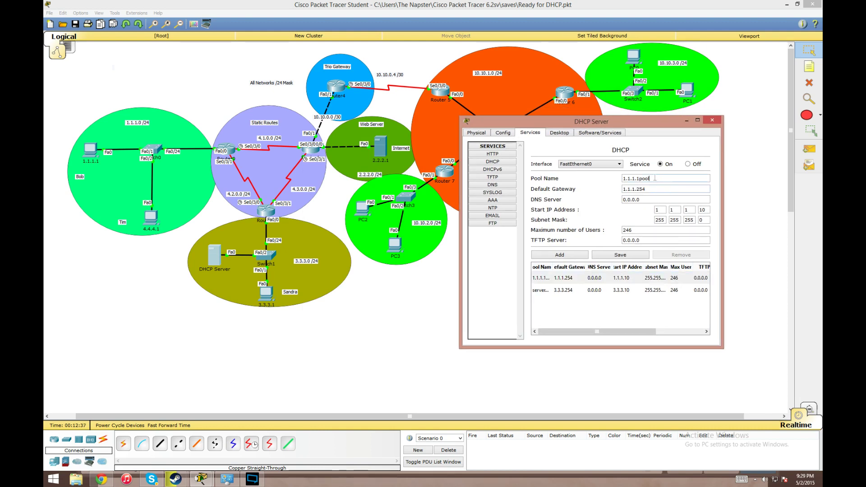
pyautogui.doubleClick(655, 178)
pyautogui.write('2.2.2.20poo')
pyautogui.press('Tab')
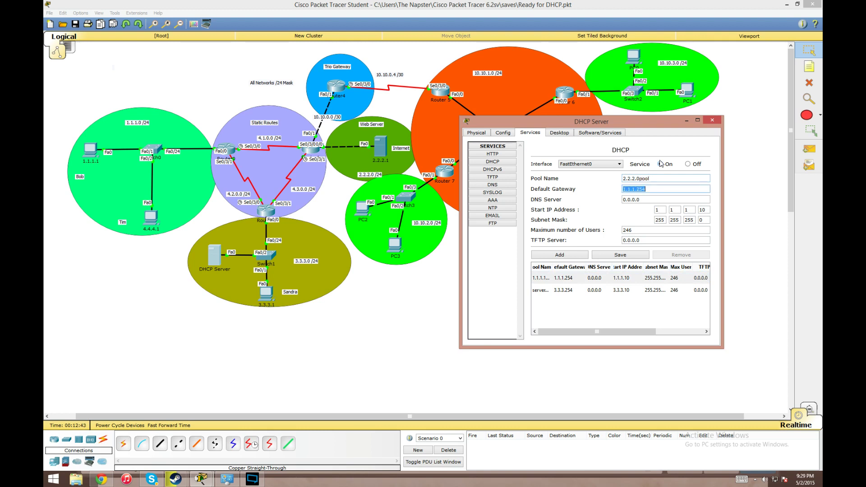
pyautogui.write('2.2.2.254')
# Set the start IP address of 2.2.2.0pool to 2.2.2.10, then add and save the pool and close the DHCP server.
pyautogui.press('Tab')
pyautogui.press('Tab')
pyautogui.write('2')
pyautogui.press('Tab')
pyautogui.write('2')
pyautogui.press('Tab')
pyautogui.write('2')
pyautogui.press('Tab')
pyautogui.press('Tab')
pyautogui.press('Tab')
pyautogui.press('Tab')
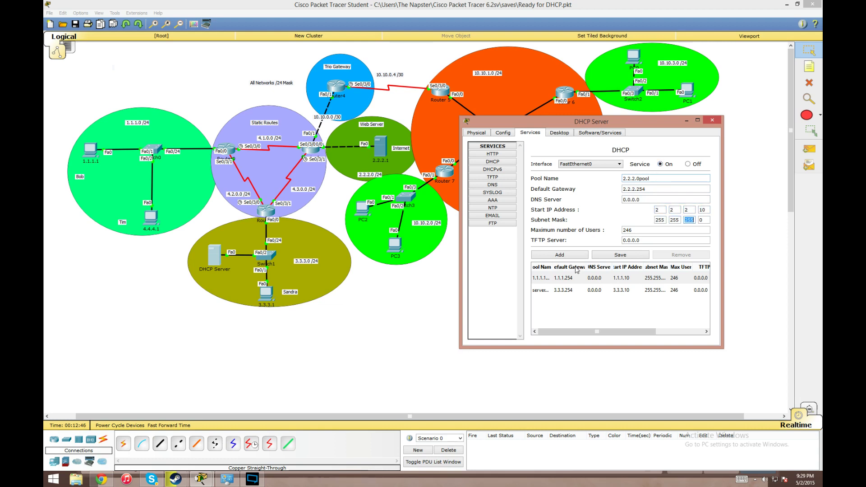
pyautogui.click(559, 255)
pyautogui.click(620, 255)
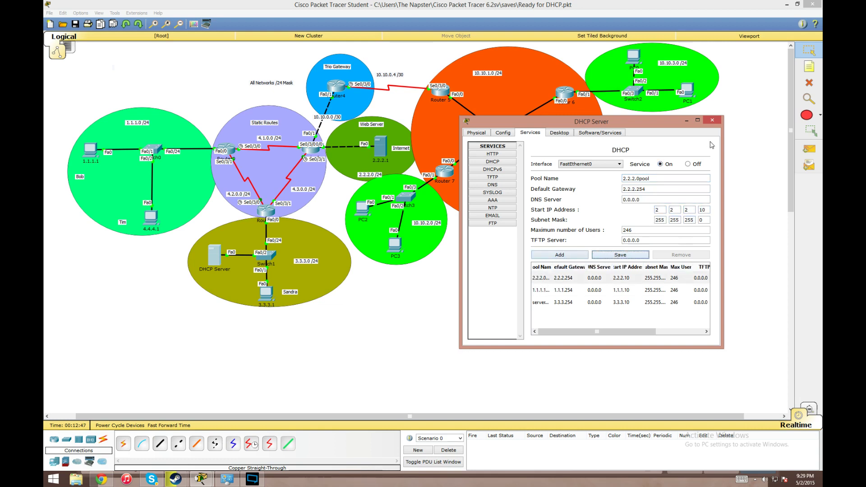
pyautogui.click(712, 120)
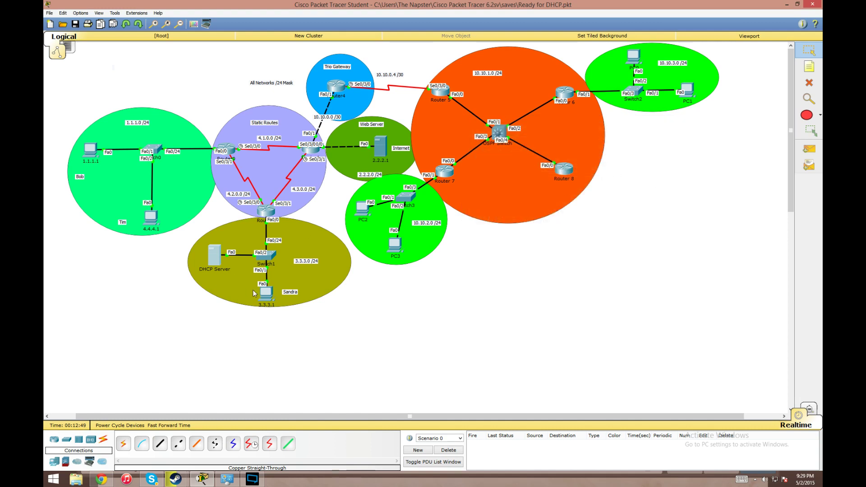
# Switch the IPv4 configuration of PC 3.3.3.1 from static to DHCP and close the PC's window.
pyautogui.click(275, 294)
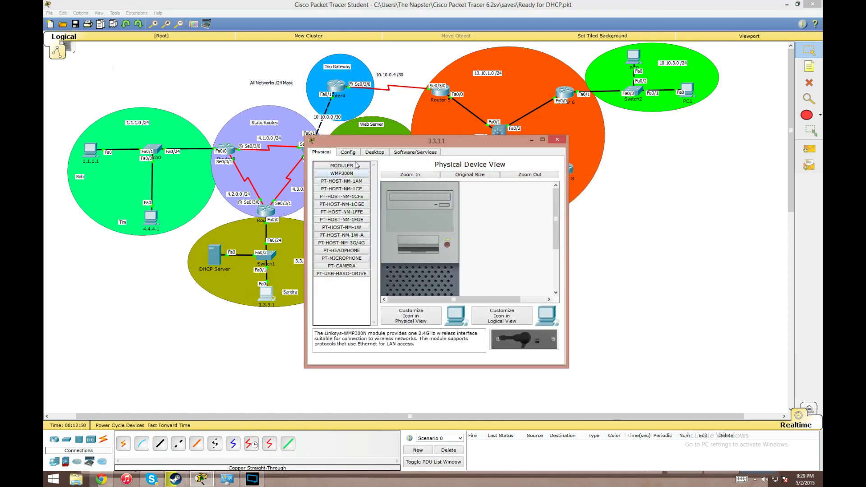
pyautogui.click(373, 152)
pyautogui.click(347, 168)
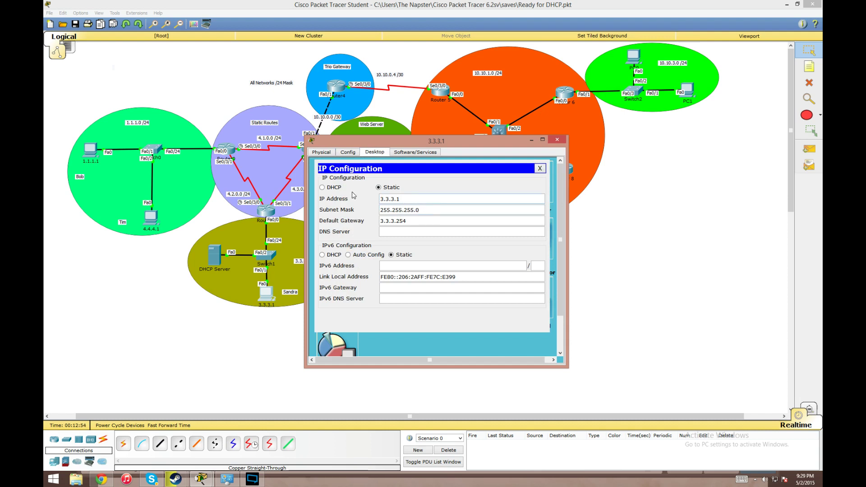
pyautogui.click(328, 187)
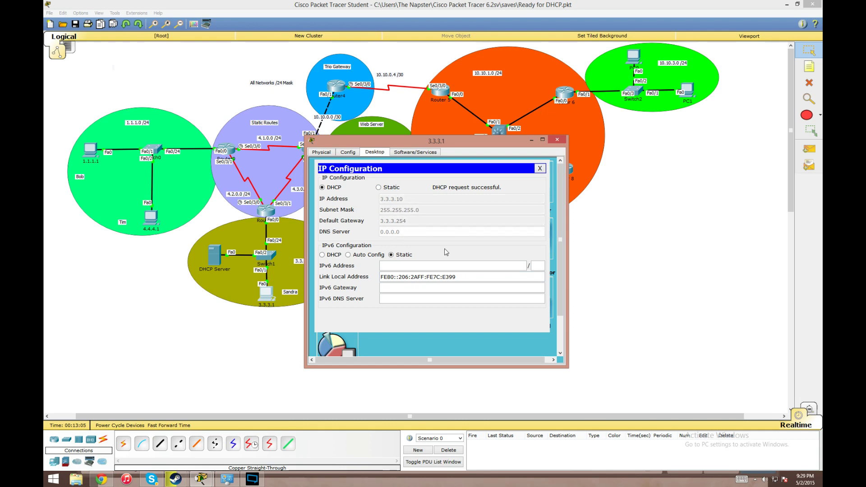
pyautogui.click(540, 169)
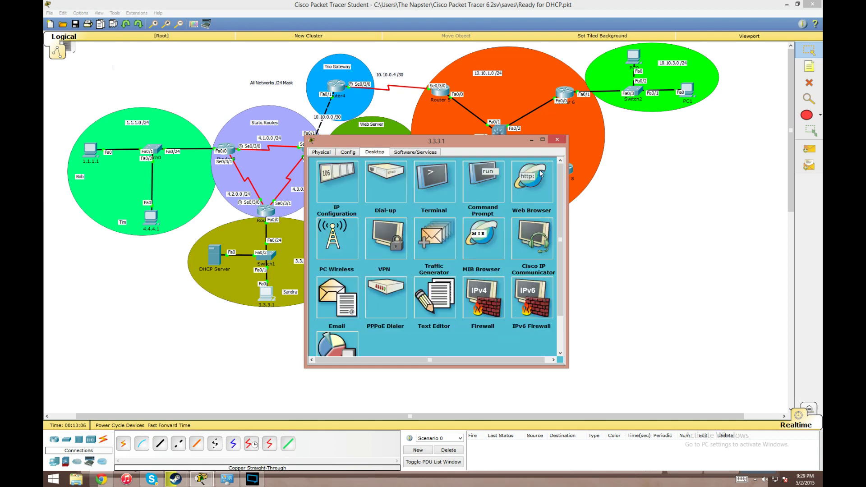
pyautogui.click(556, 140)
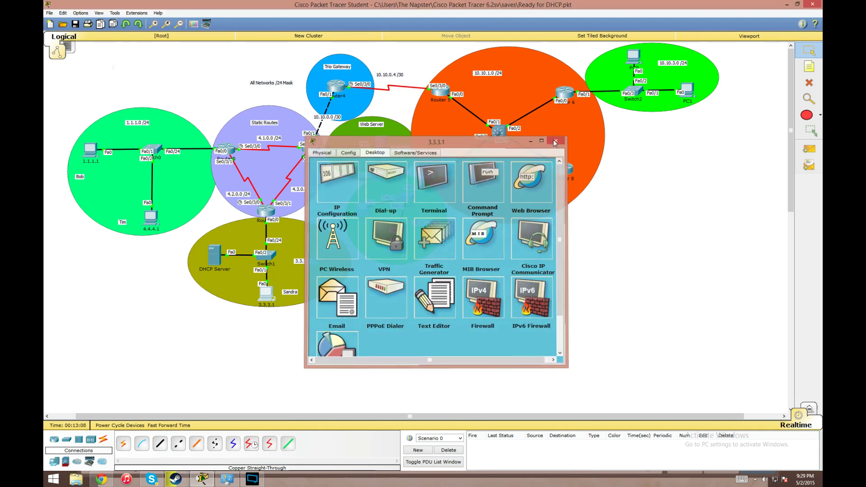
# Try to obtain an address on PC 1.1.1.1 by switching its IPv4 configuration from static to DHCP.
pyautogui.click(91, 148)
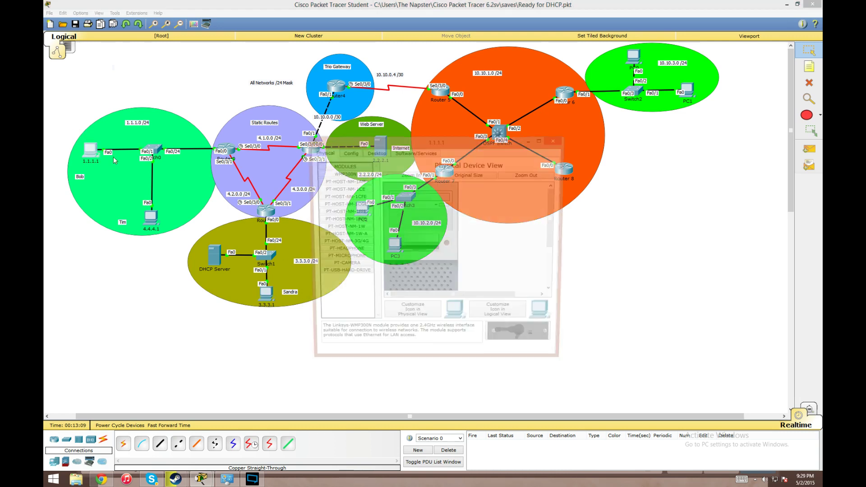
pyautogui.click(374, 152)
pyautogui.click(340, 229)
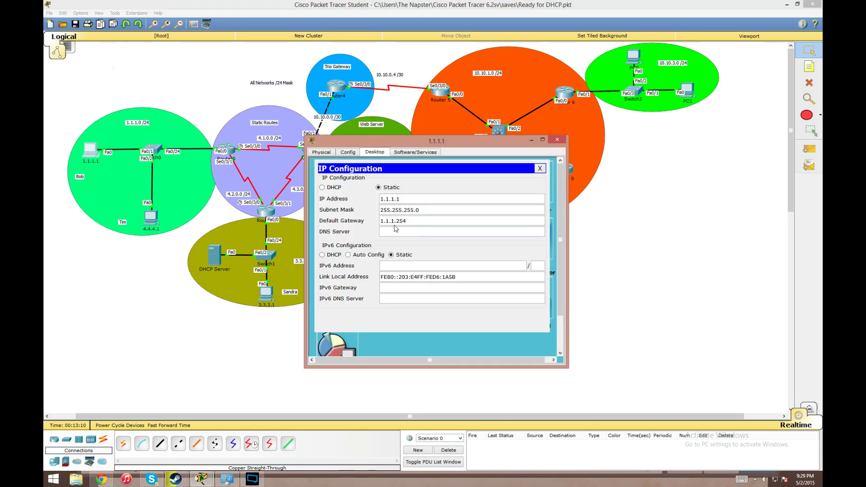
pyautogui.click(323, 187)
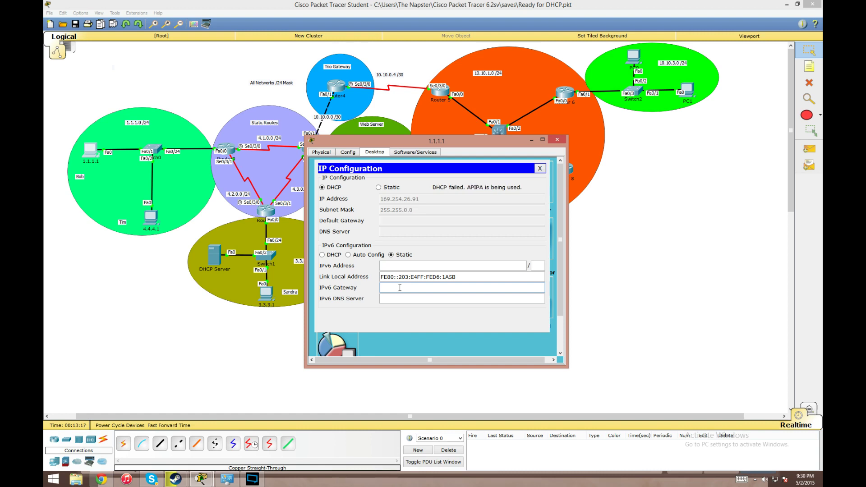
pyautogui.click(540, 169)
pyautogui.click(558, 140)
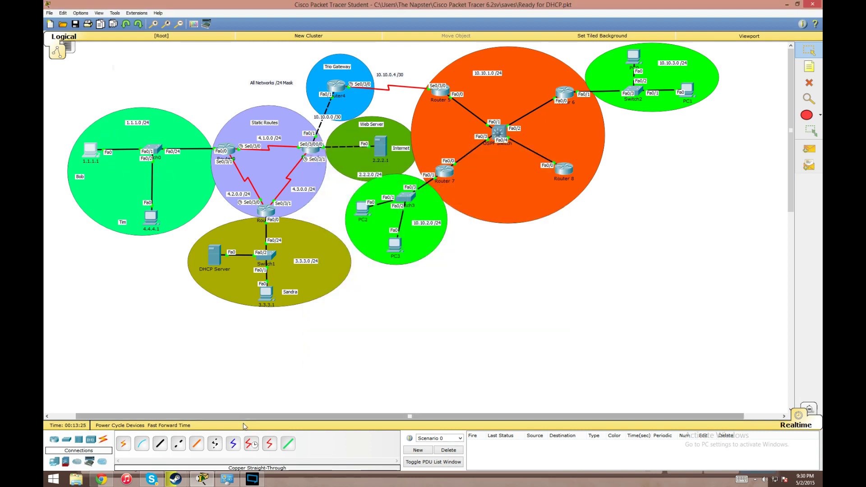
# Enter interface configuration mode for fa 0/0 on Router0, which serves the 1.1.1.0/24 network.
pyautogui.click(226, 151)
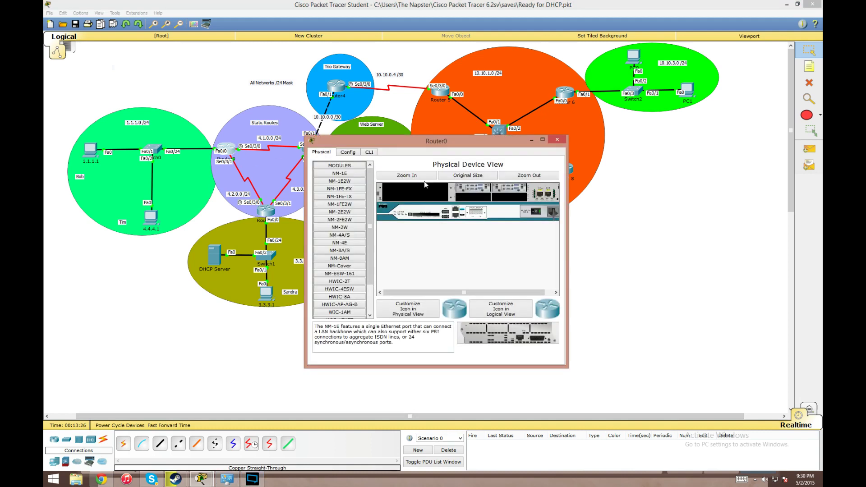
pyautogui.click(374, 153)
pyautogui.press('Return')
pyautogui.write('en')
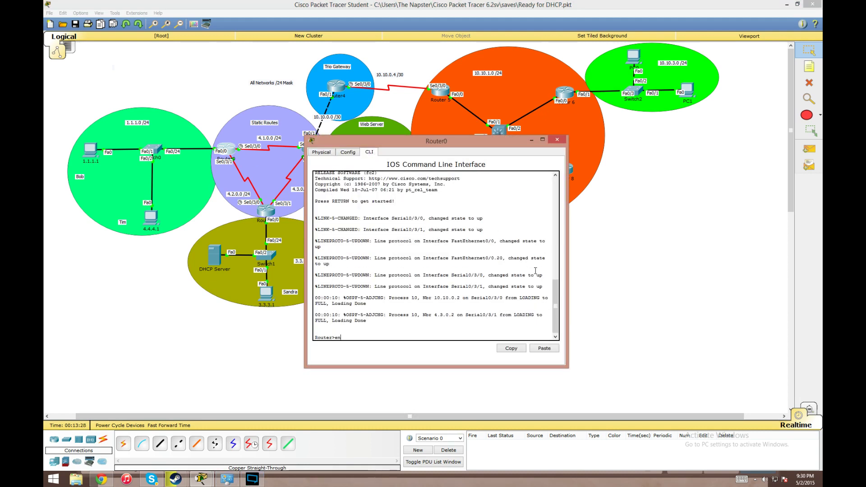
pyautogui.press('Return')
pyautogui.write('conf t')
pyautogui.press('Return')
pyautogui.write('int')
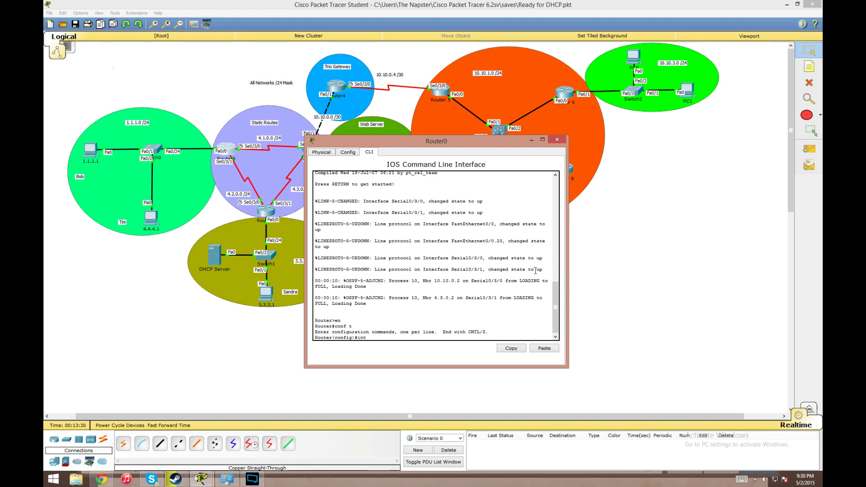
pyautogui.write('0/0/0')
pyautogui.press('Return')
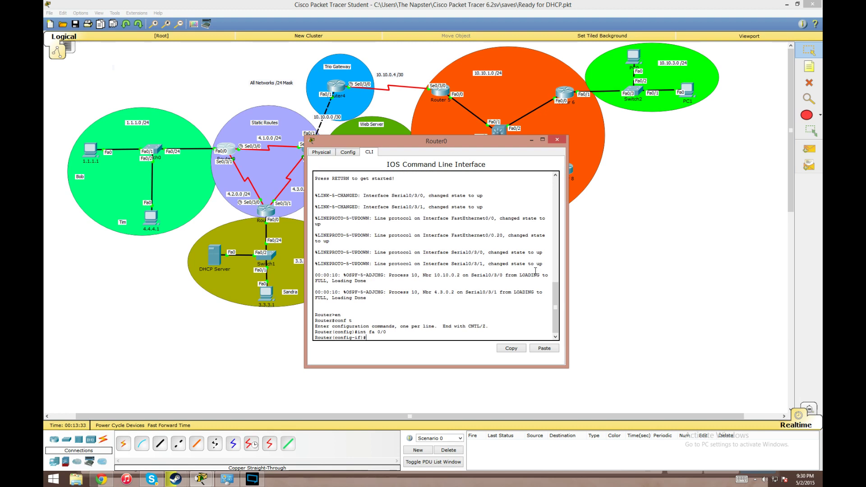
# Set the IP helper address on Router0's fa 0/0 interface to 3.3.3.2.
pyautogui.write('ip hel')
pyautogui.press('Tab')
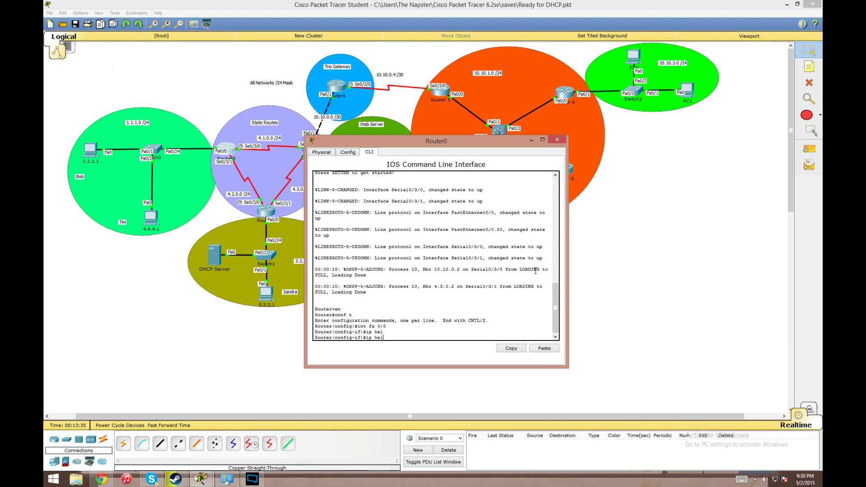
pyautogui.write('p')
pyautogui.press('Tab')
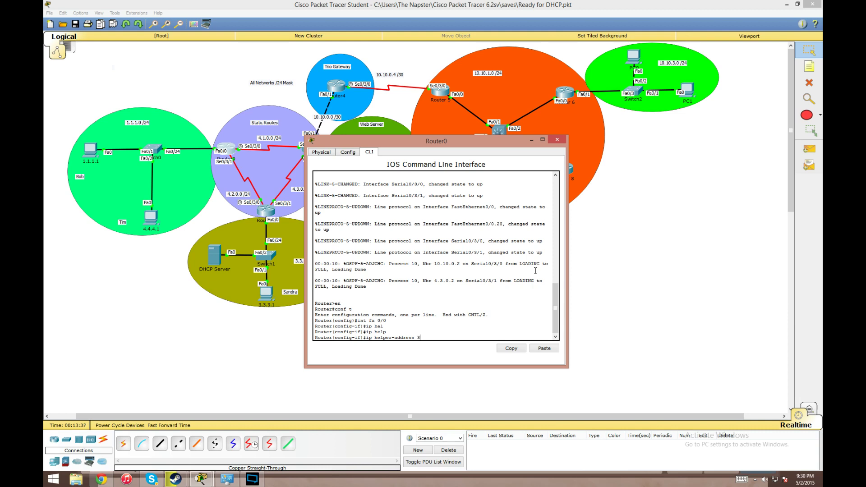
pyautogui.write('3.3.3.2')
pyautogui.press('Return')
# Leave interface configuration on Router0, save the running configuration with do wr, and close the router.
pyautogui.write('exit')
pyautogui.press('Return')
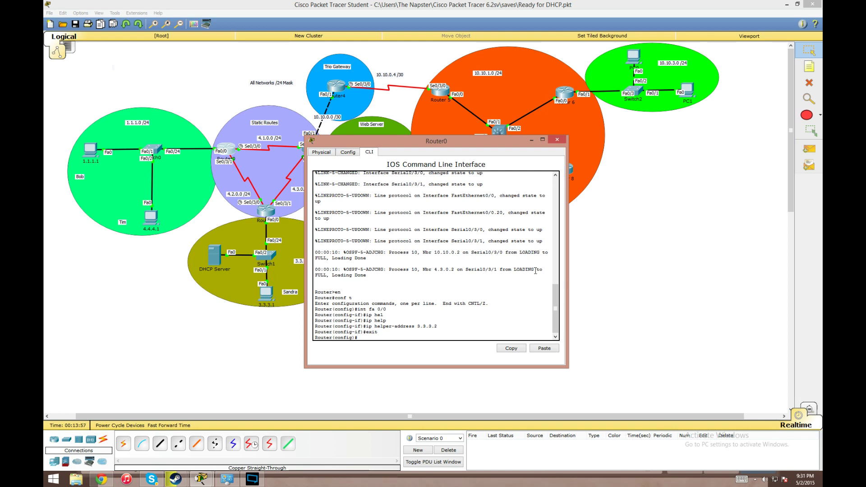
pyautogui.write('do wr')
pyautogui.press('Return')
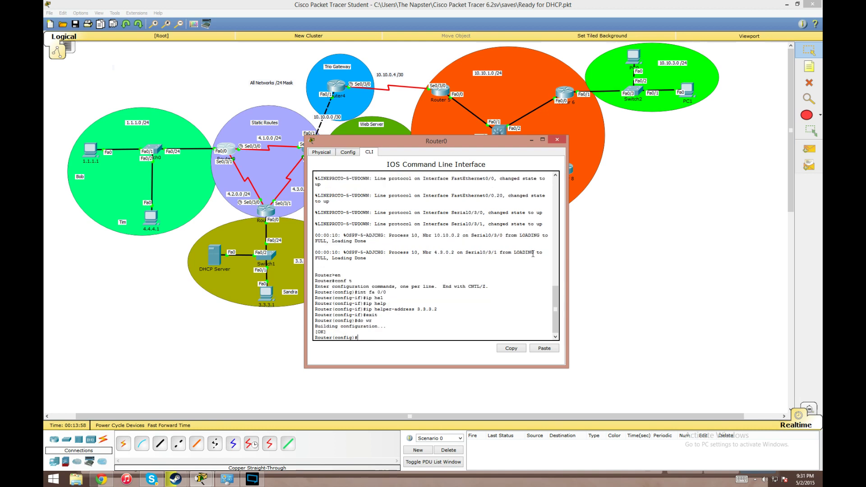
pyautogui.click(557, 140)
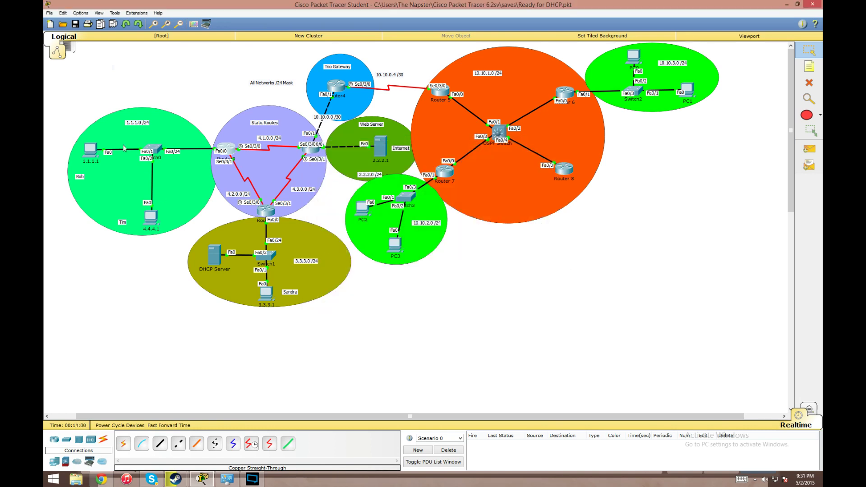
# Request a DHCP address again in the IP configuration of PC 1.1.1.1 and close the PC's window.
pyautogui.click(90, 149)
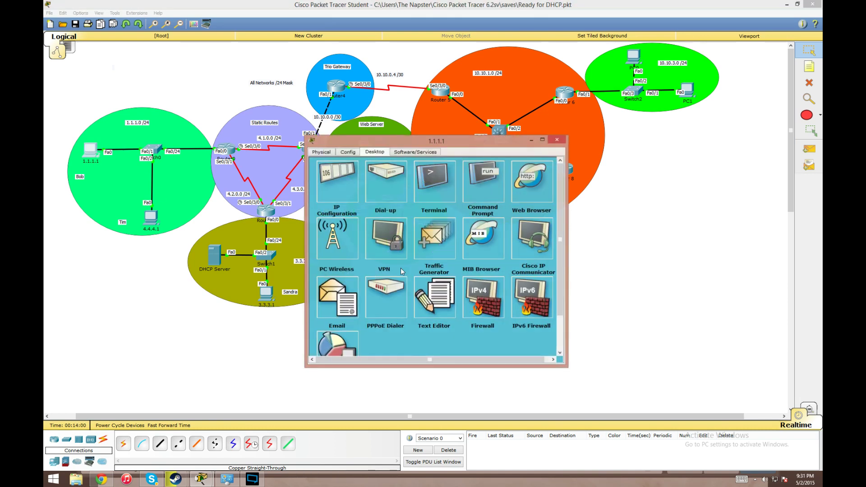
pyautogui.click(330, 167)
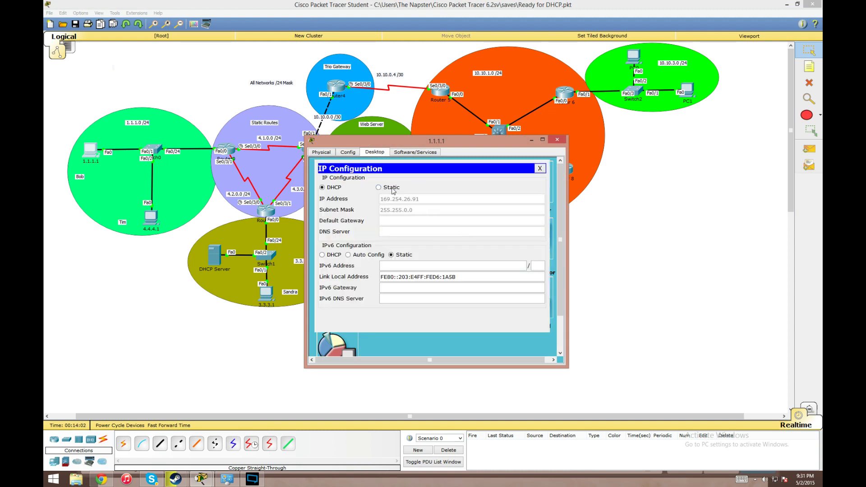
pyautogui.click(329, 187)
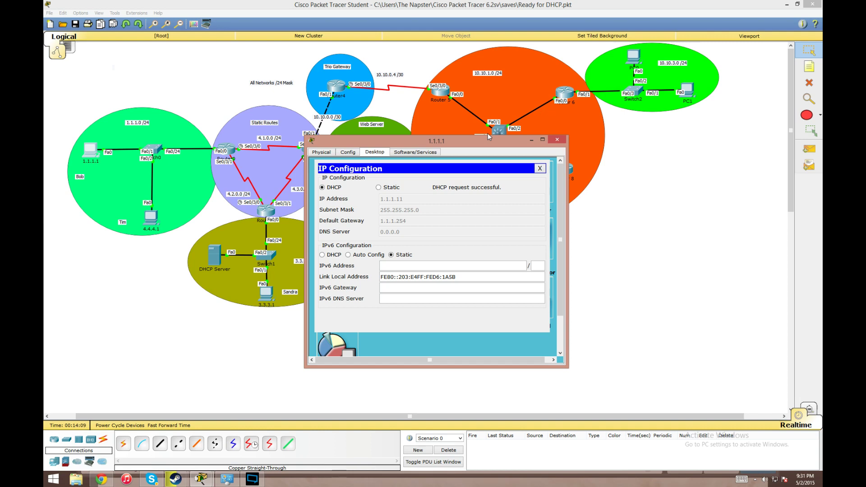
pyautogui.click(557, 139)
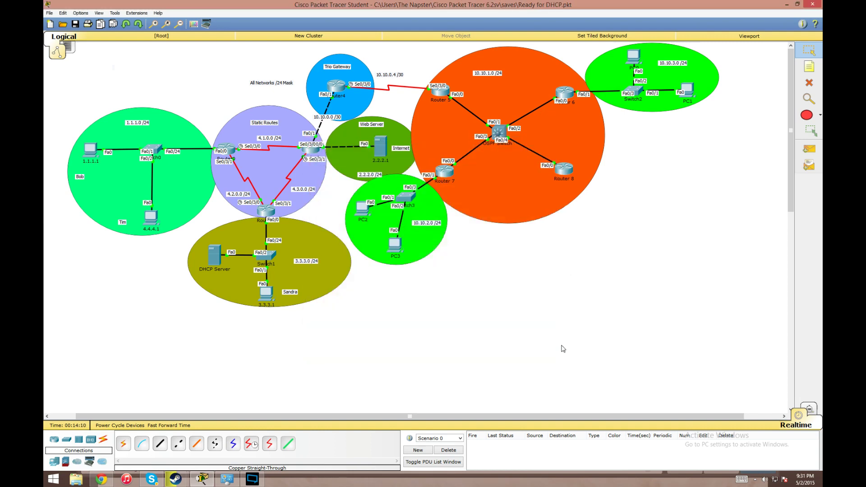
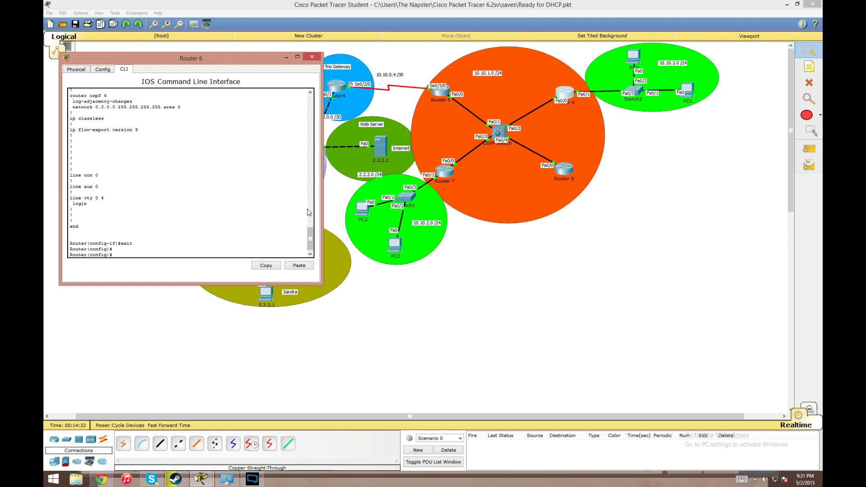
# Exclude the address range 10.10.3.1 to 10.10.3.10 from DHCP assignment on Router 6, checking the command help for each argument.
pyautogui.write('p dh')
pyautogui.press('Tab')
pyautogui.write('?')
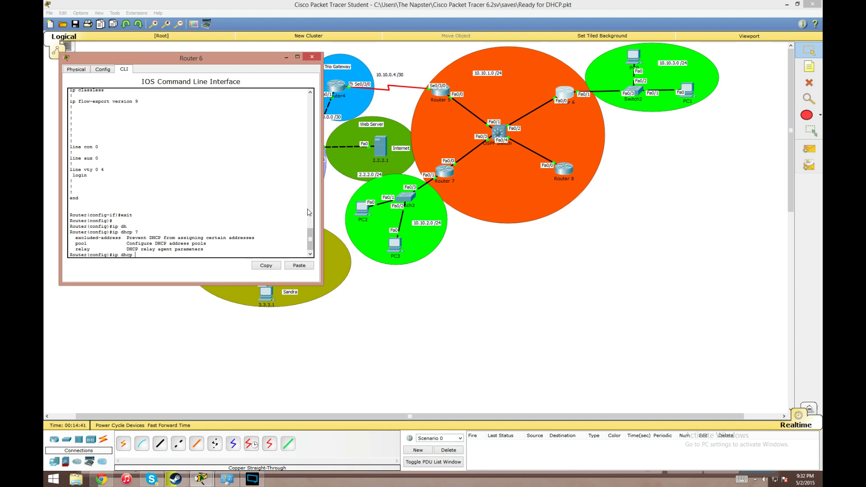
pyautogui.press('Tab')
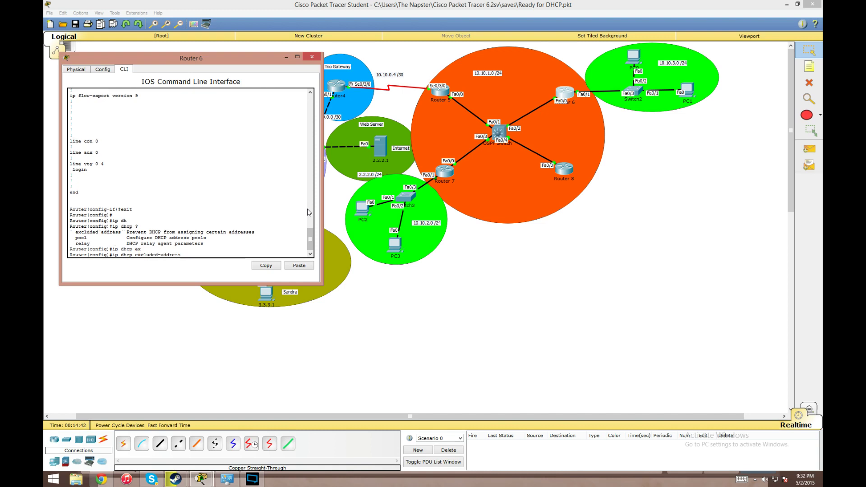
pyautogui.write('?')
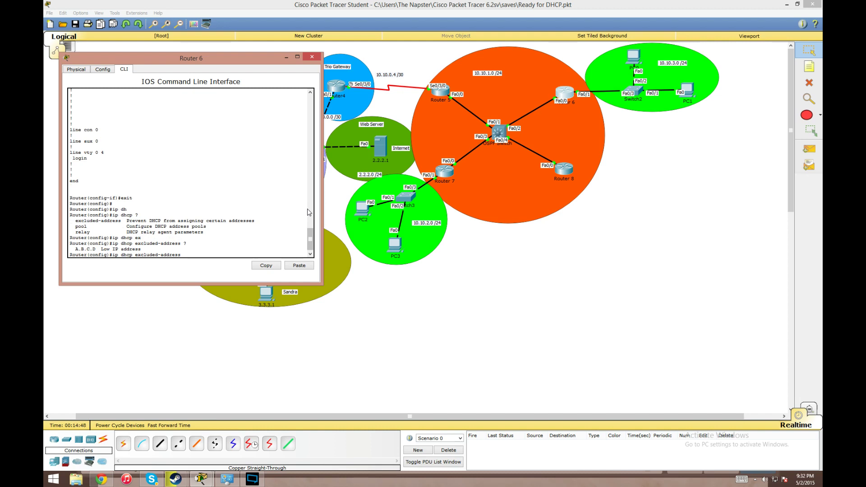
pyautogui.write('10.10.3.1 ?')
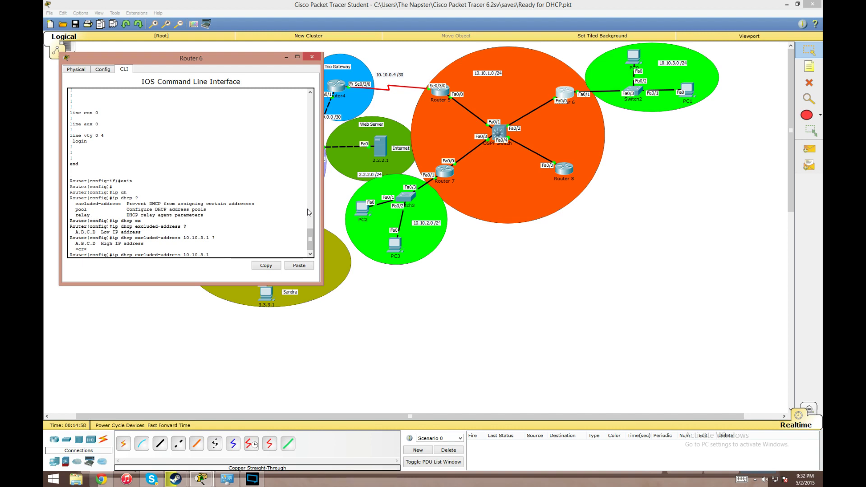
pyautogui.write('10.10.3.10')
pyautogui.write('?')
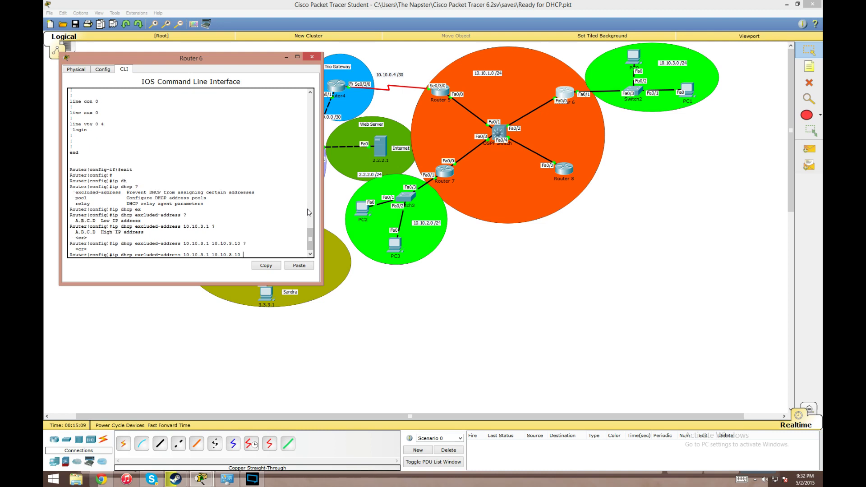
pyautogui.press('Return')
# Exclude the address range 10.10.2.1 to 10.10.2.10 from DHCP assignment on Router 6 by adapting the previous command.
pyautogui.press('Up')
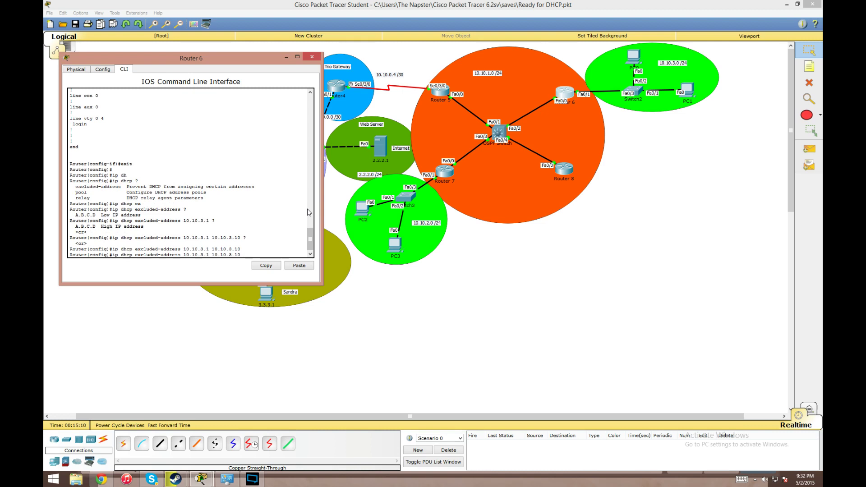
pyautogui.press('BackSpace')
pyautogui.write('2')
pyautogui.press('BackSpace')
pyautogui.write('2')
pyautogui.press('Return')
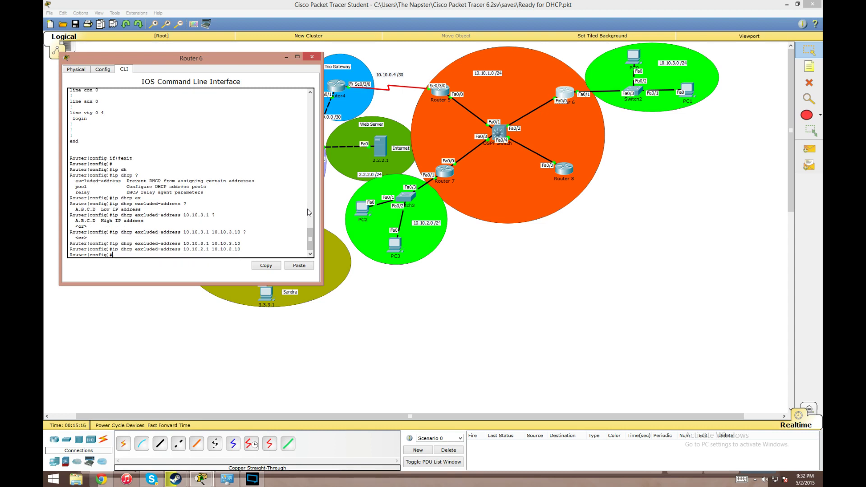
# Create a DHCP pool named Router6_Network on Router 6.
pyautogui.write('ip dh')
pyautogui.press('Tab')
pyautogui.write('po')
pyautogui.press('Tab')
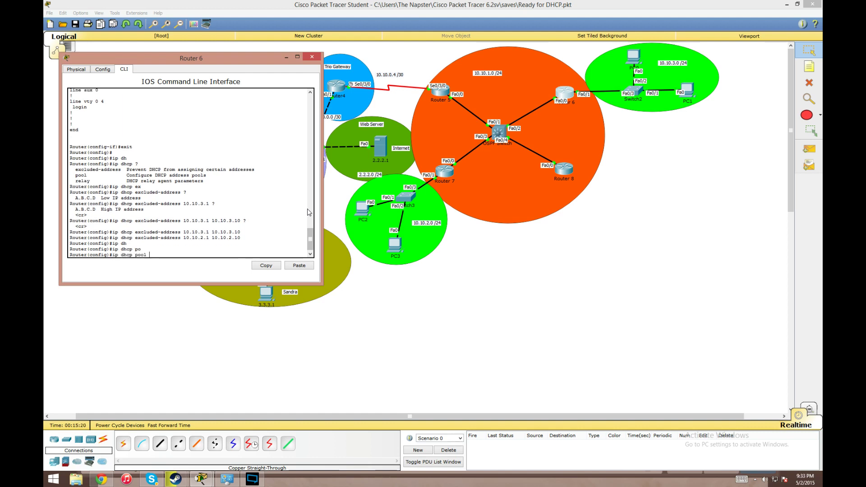
pyautogui.write('?')
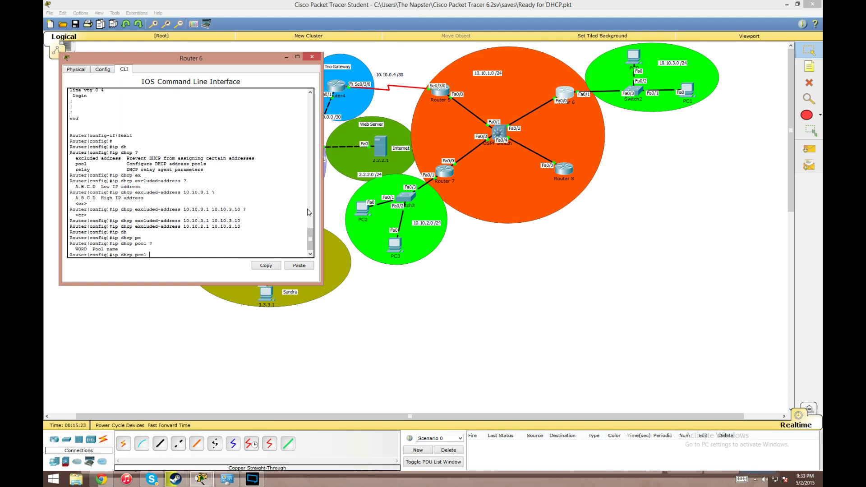
pyautogui.write('Router6_Network')
pyautogui.press('Return')
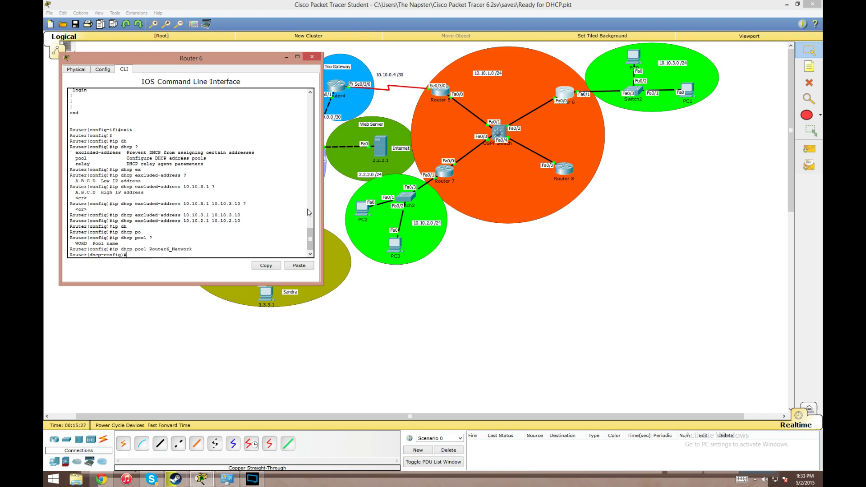
# List the pool commands and set the Router6_Network pool's network to 10.10.3.0 with mask 255.255.255.0.
pyautogui.write('?')
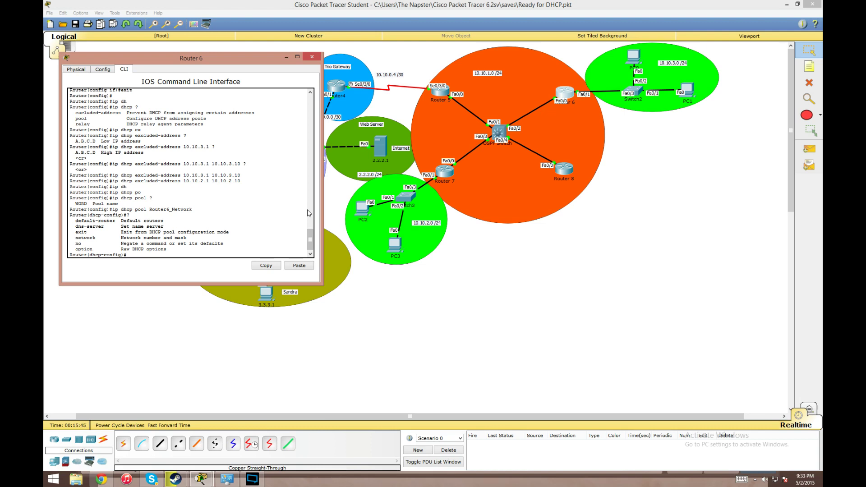
pyautogui.write('ne')
pyautogui.press('Tab')
pyautogui.write('?')
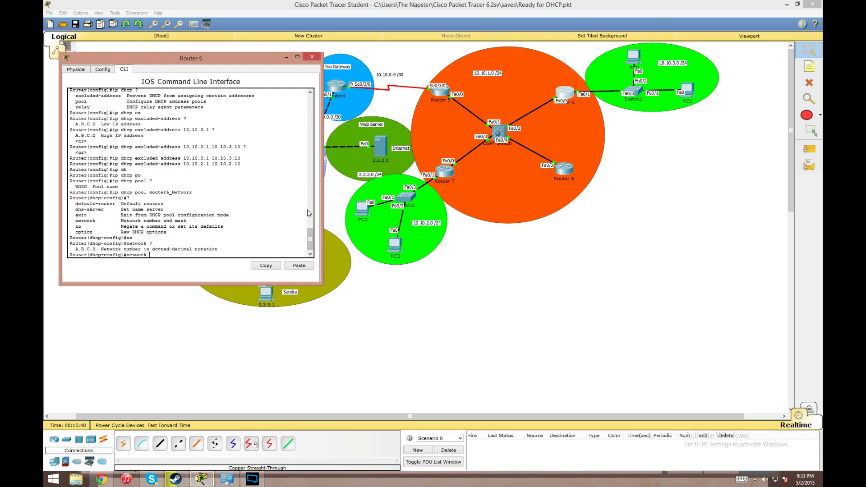
pyautogui.write('10')
pyautogui.press('BackSpace')
pyautogui.write('?')
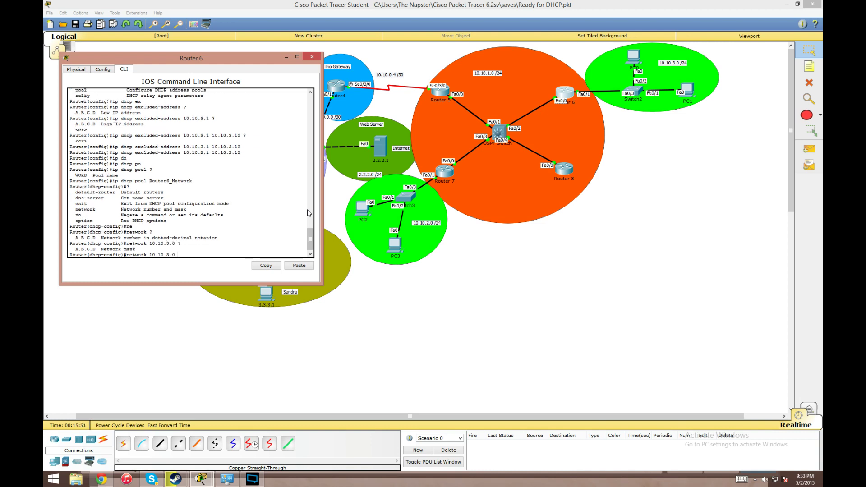
pyautogui.write('255.255.255.0 ?')
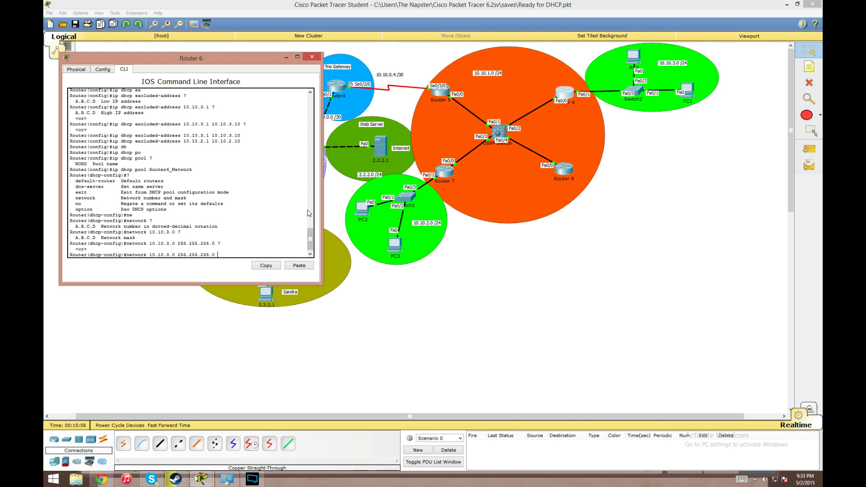
pyautogui.press('Return')
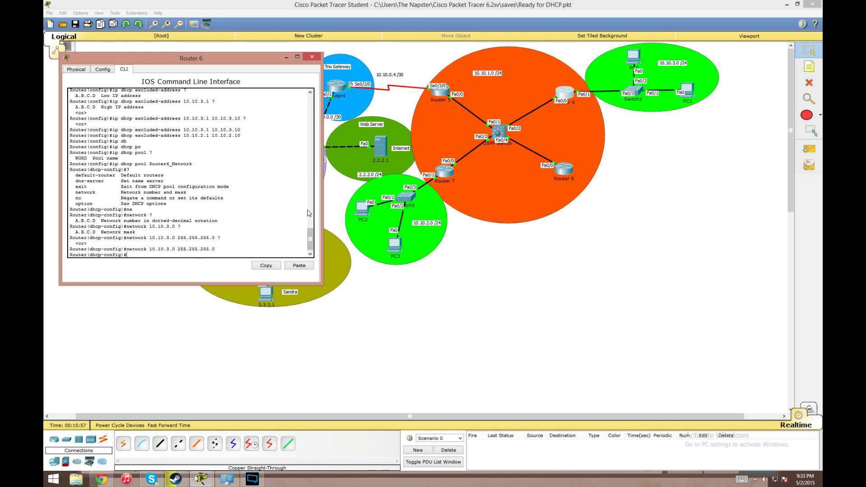
# Set the Router6_Network pool's default router to 10.10.3.254 and leave DHCP pool configuration.
pyautogui.write('de')
pyautogui.press('Tab')
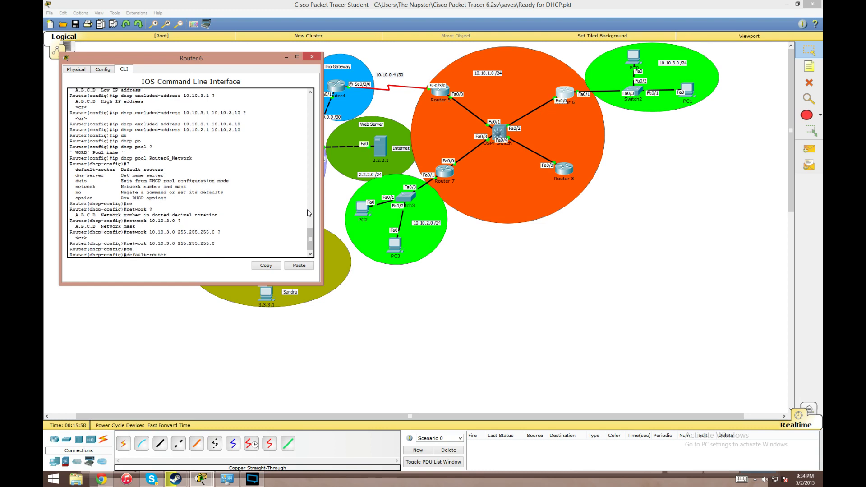
pyautogui.write('10.10.3.254')
pyautogui.press('Return')
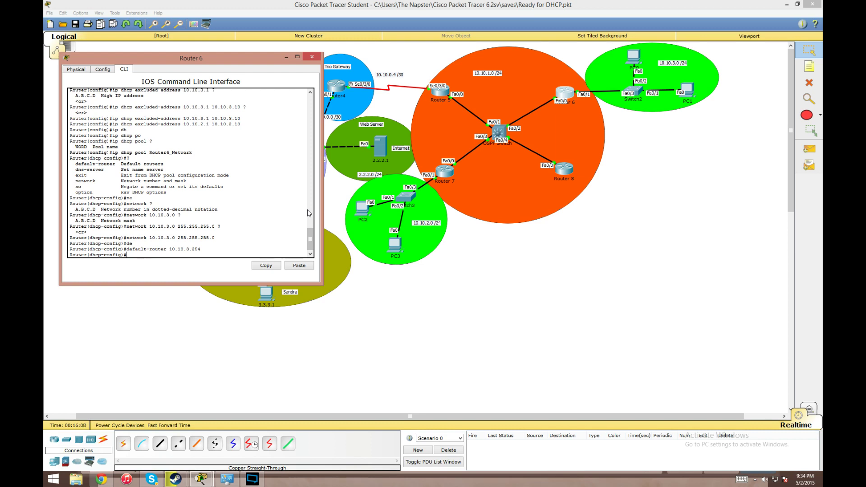
pyautogui.write('exit')
pyautogui.press('Return')
# Create a second DHCP pool named Router7_Network on Router 6.
pyautogui.write('ig)#ip eh')
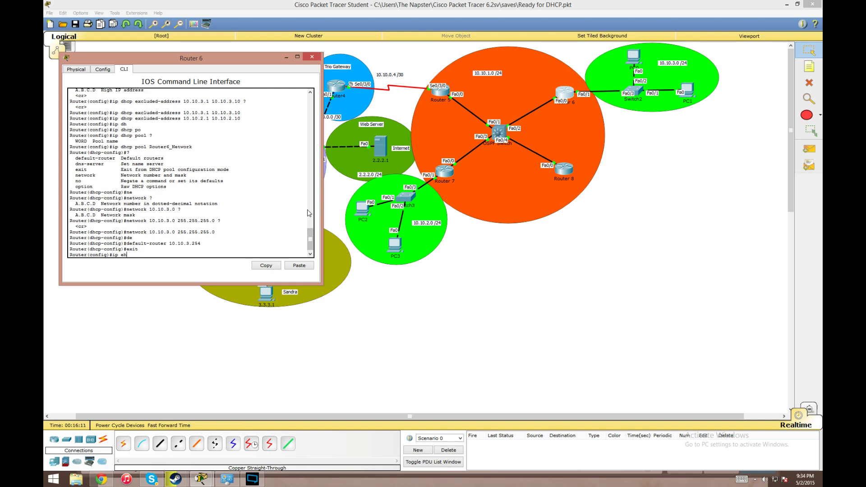
pyautogui.press('BackSpace')
pyautogui.write('dhcp pool')
pyautogui.press('Return')
pyautogui.press('Up')
pyautogui.write('Router')
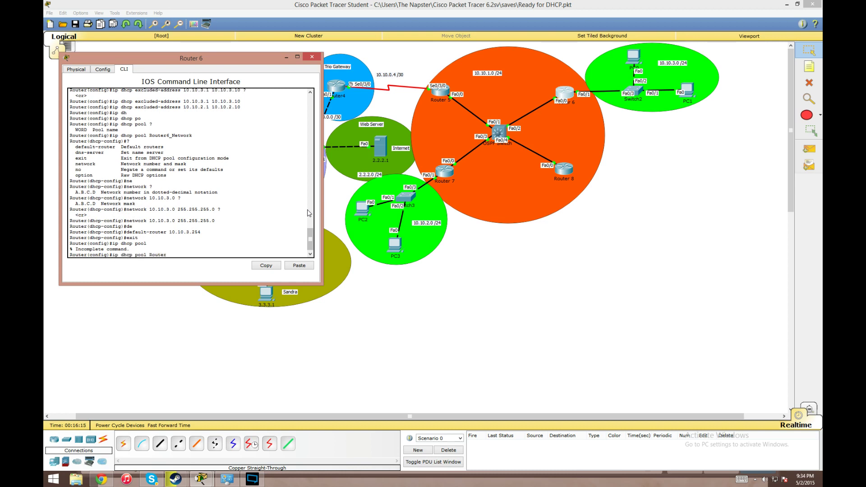
pyautogui.write('7_Network')
pyautogui.press('Return')
# Set the Router7_Network pool's network to 10.10.2.0 255.255.255.0 and its default router to 10.10.2.254.
pyautogui.write('network')
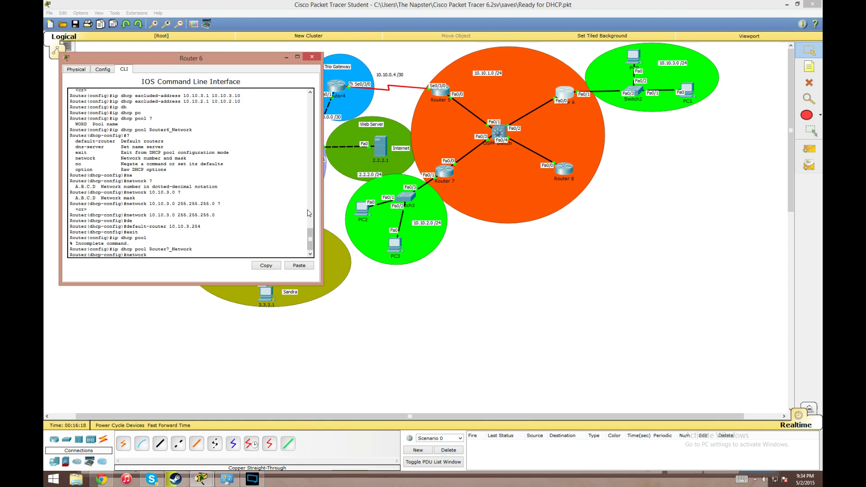
pyautogui.write(' 10.10.2.0 255.255.255.0')
pyautogui.press('Return')
pyautogui.write('def')
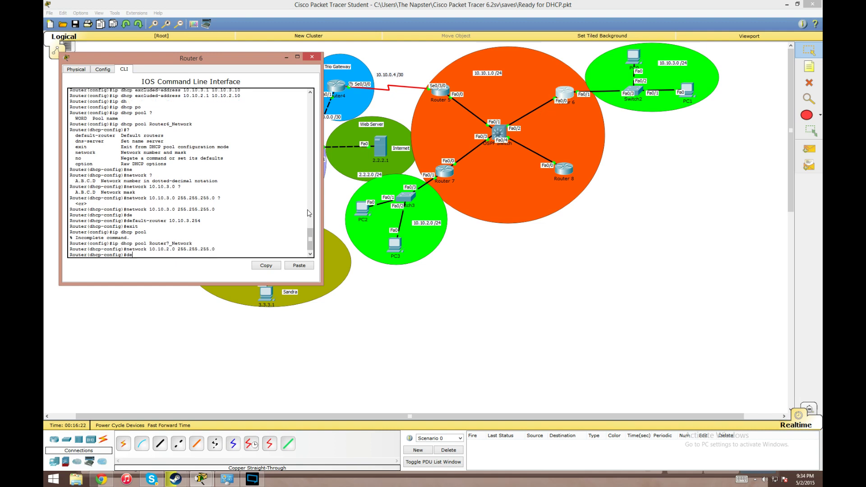
pyautogui.press('Tab')
pyautogui.write('10.10.2.25')
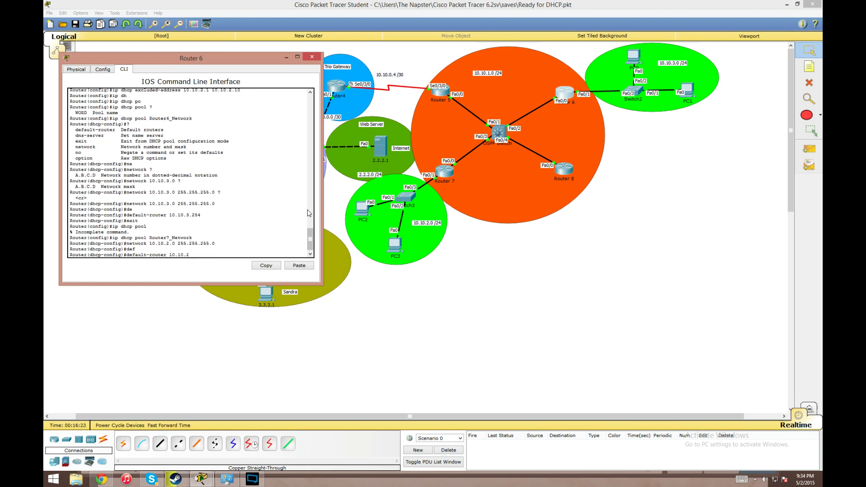
pyautogui.press('Return')
# Leave DHCP pool configuration on Router 6, save the running configuration with do wr, and close the router.
pyautogui.write('er(dhcp-config)#e')
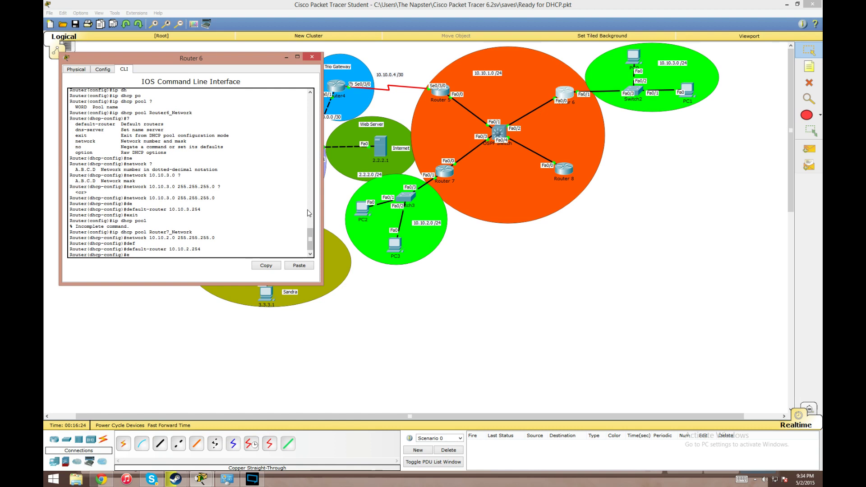
pyautogui.write('xit')
pyautogui.press('Return')
pyautogui.write('do wr')
pyautogui.press('Return')
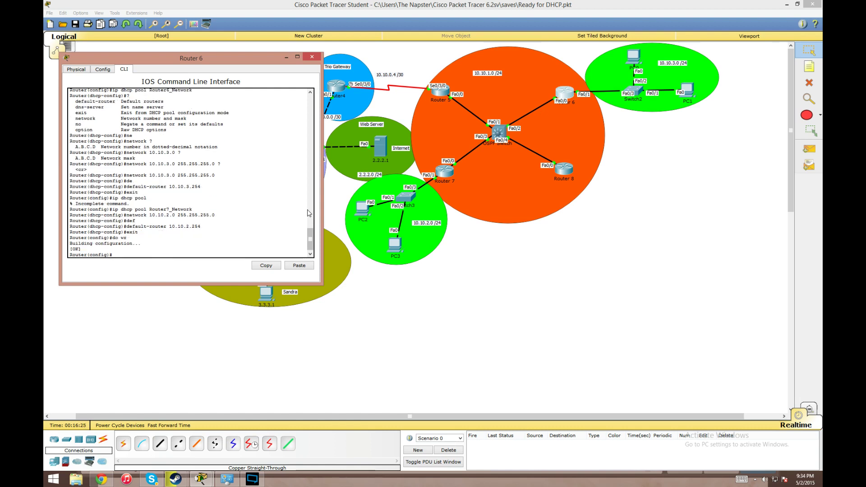
pyautogui.click(312, 58)
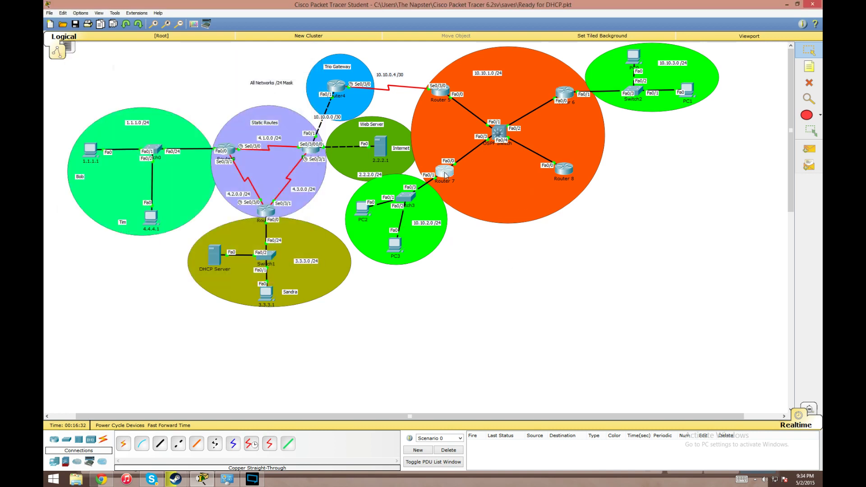
# Show Router 7's running configuration in privileged mode to check its interface addresses, and close the router window.
pyautogui.click(445, 171)
pyautogui.press('Return')
pyautogui.write('en')
pyautogui.press('Return')
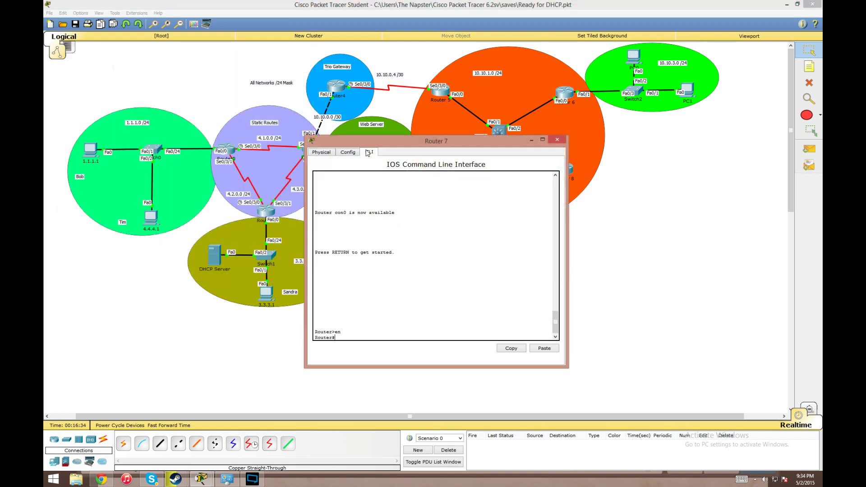
pyautogui.write('sh run')
pyautogui.press('Return')
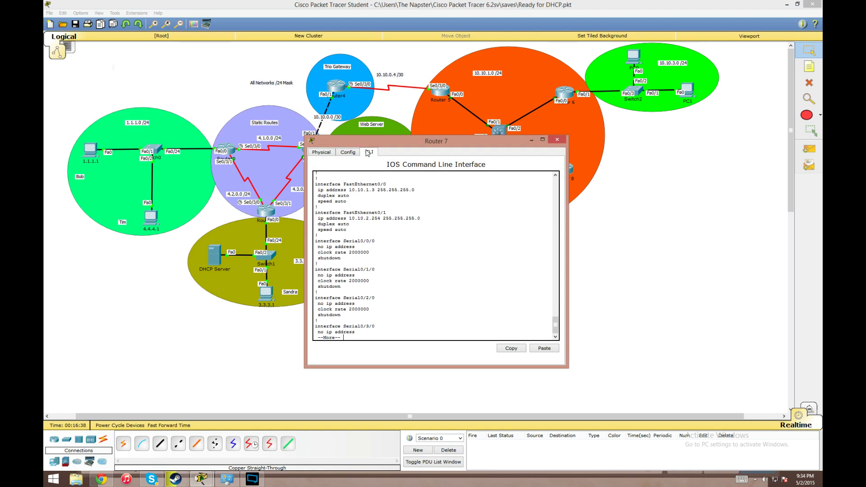
pyautogui.click(556, 141)
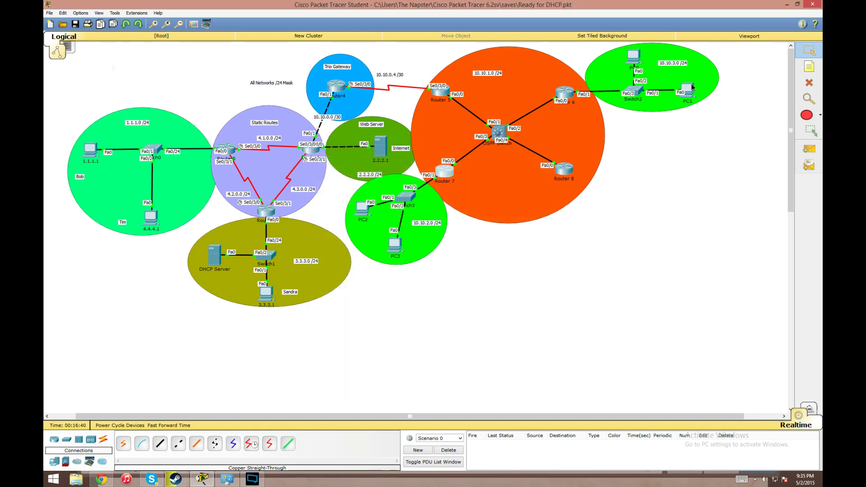
# Switch PC1 in the 10.10.3.0/24 network to DHCP in its IP configuration and close its window.
pyautogui.click(693, 86)
pyautogui.click(375, 152)
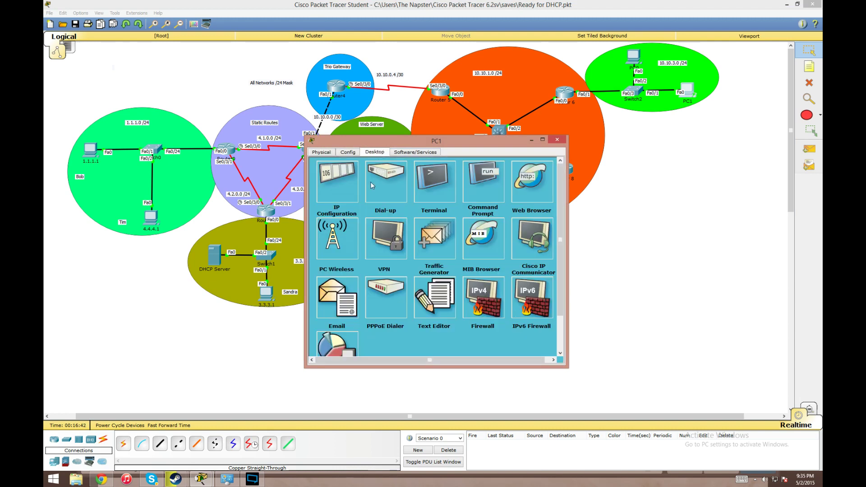
pyautogui.click(342, 174)
pyautogui.click(336, 188)
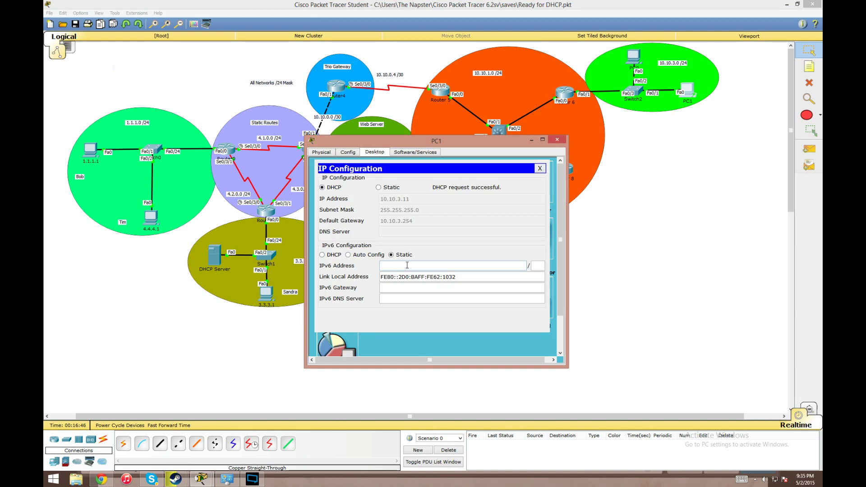
pyautogui.click(557, 139)
# Switch PC0 in the 10.10.3.0/24 network to DHCP in its IP configuration and close its window.
pyautogui.click(639, 54)
pyautogui.click(375, 152)
pyautogui.click(342, 182)
pyautogui.click(338, 188)
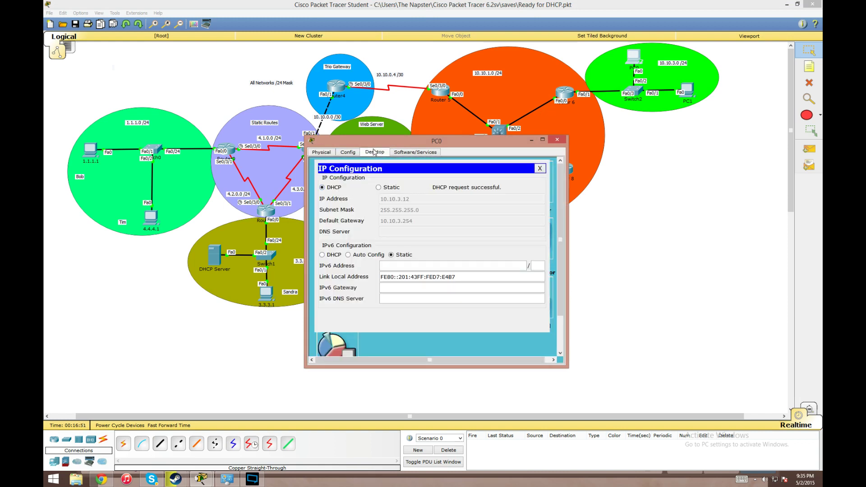
pyautogui.click(557, 141)
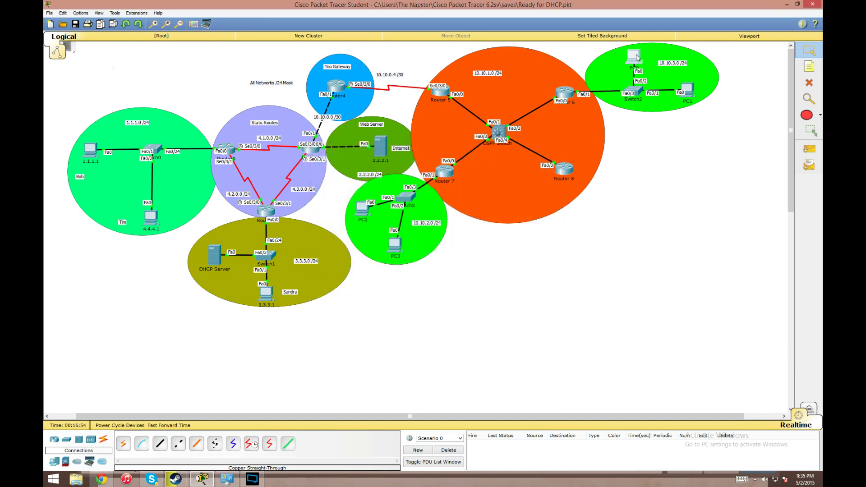
# Switch PC2 in the 10.10.2.0/24 network to DHCP in its IP configuration and close its window.
pyautogui.click(364, 216)
pyautogui.click(375, 152)
pyautogui.click(336, 184)
pyautogui.click(340, 188)
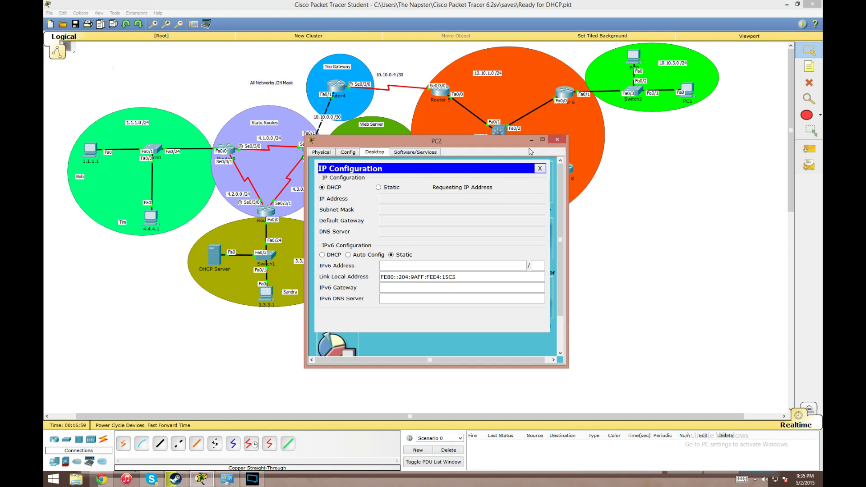
pyautogui.click(558, 141)
# On Router 7, add IP helper address 10.10.1.2 to interface FastEthernet0/1 in configuration mode and close the router window.
pyautogui.click(444, 172)
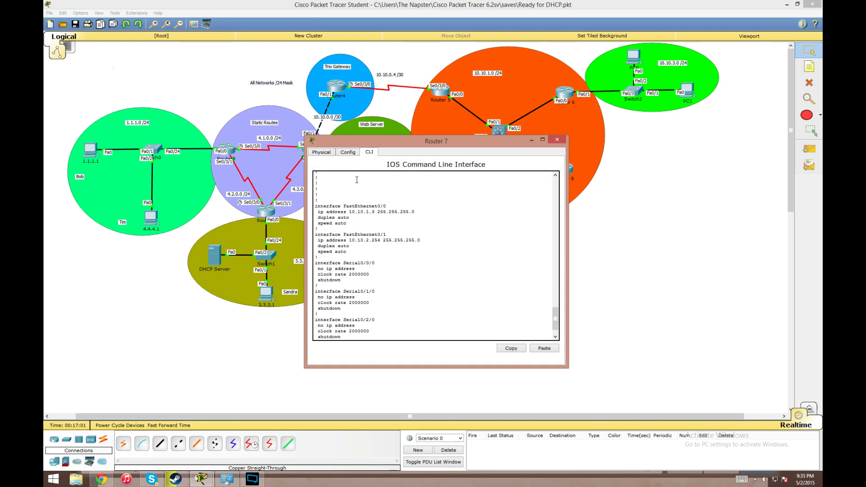
pyautogui.press('q')
pyautogui.press('Return')
pyautogui.press('Return')
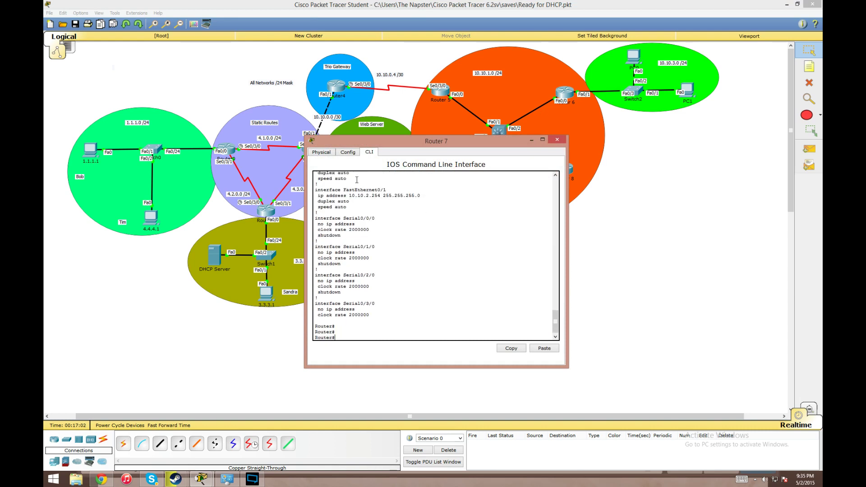
pyautogui.write('conf t')
pyautogui.press('Return')
pyautogui.write('int fa 0/1')
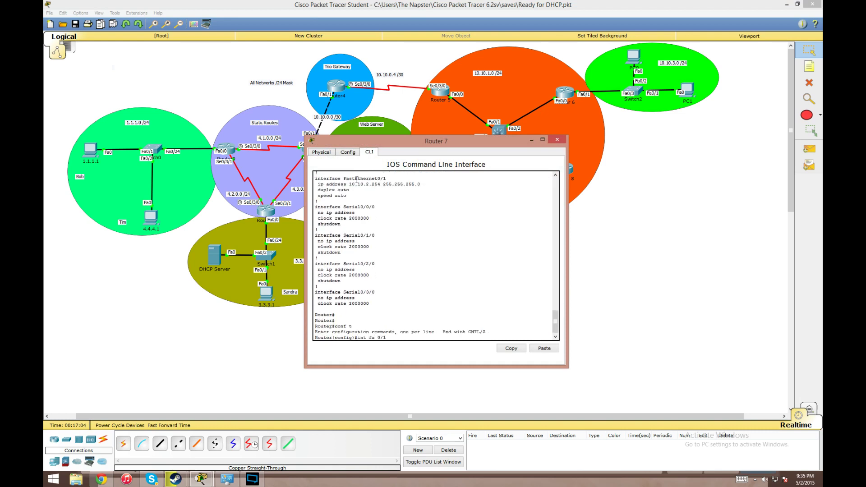
pyautogui.press('Return')
pyautogui.write('ip help')
pyautogui.press('Tab')
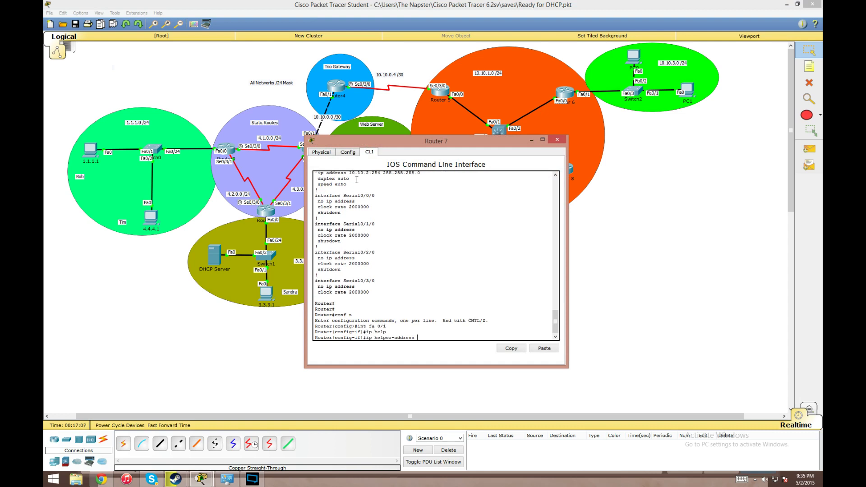
pyautogui.write('?')
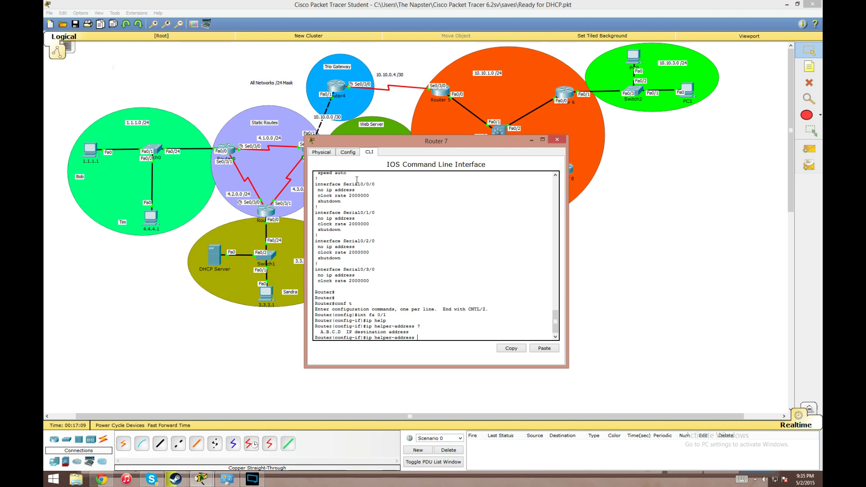
pyautogui.write('10.10.1.2')
pyautogui.press('Return')
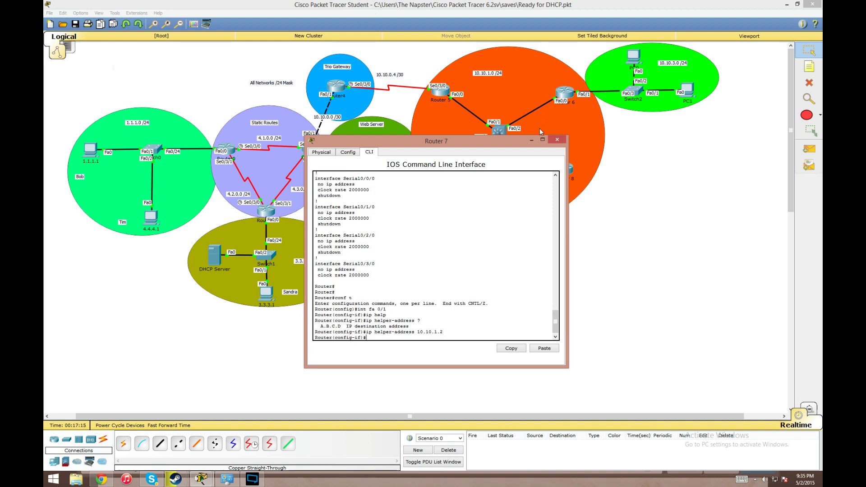
pyautogui.click(557, 139)
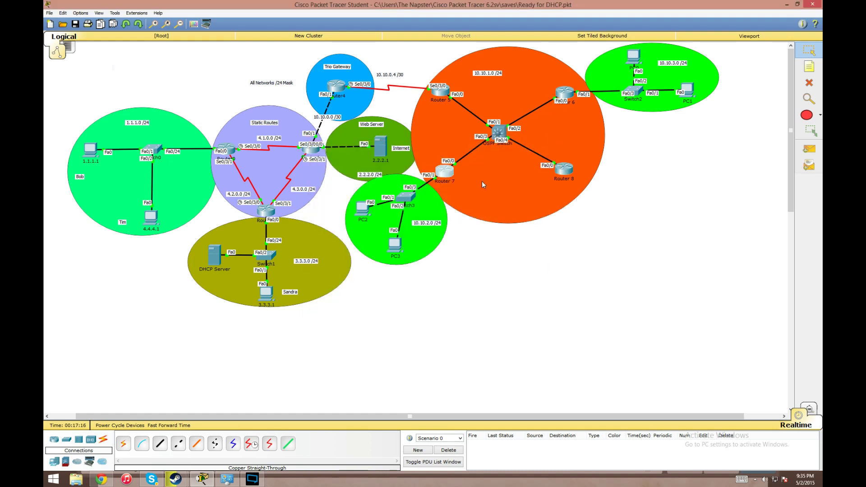
# Request a DHCP address again in PC2's IP configuration and close its window.
pyautogui.click(366, 211)
pyautogui.click(335, 183)
pyautogui.click(333, 187)
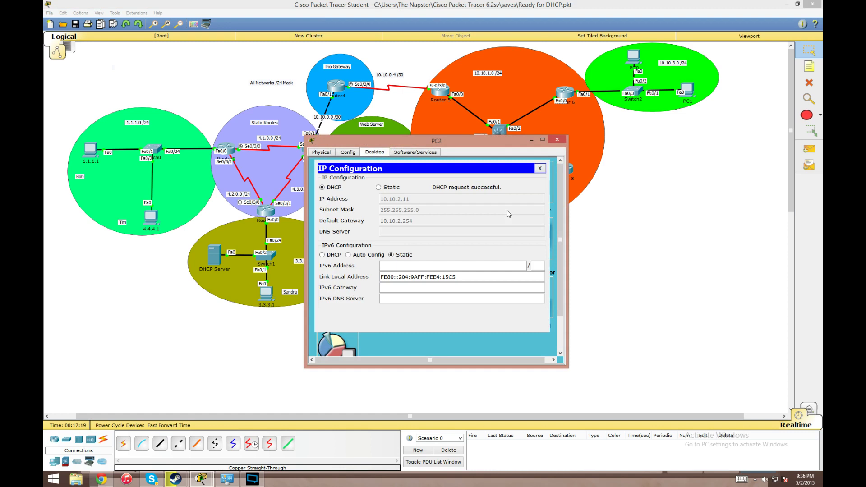
pyautogui.click(558, 141)
# Switch PC3 in the 10.10.2.0/24 network to DHCP and close its IP configuration.
pyautogui.click(392, 248)
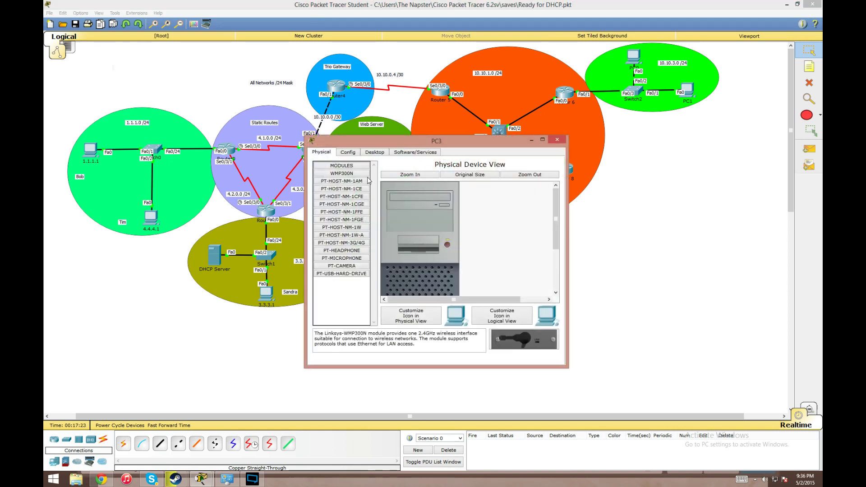
pyautogui.click(374, 152)
pyautogui.click(339, 183)
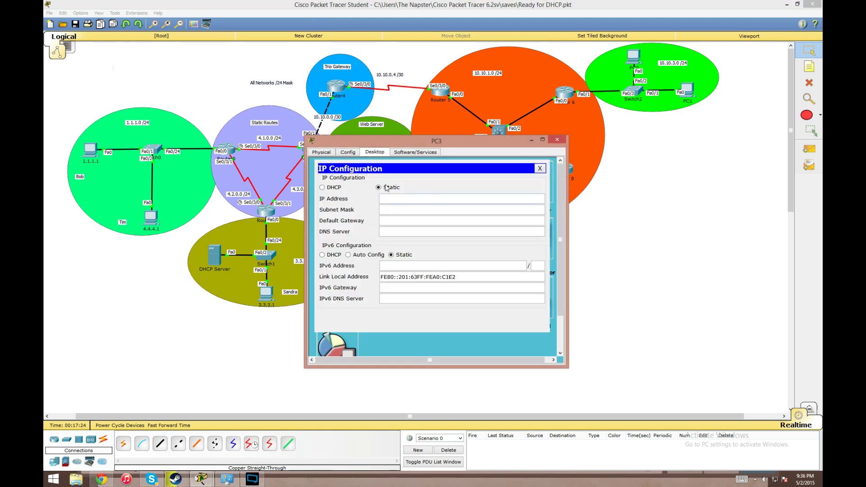
pyautogui.click(334, 188)
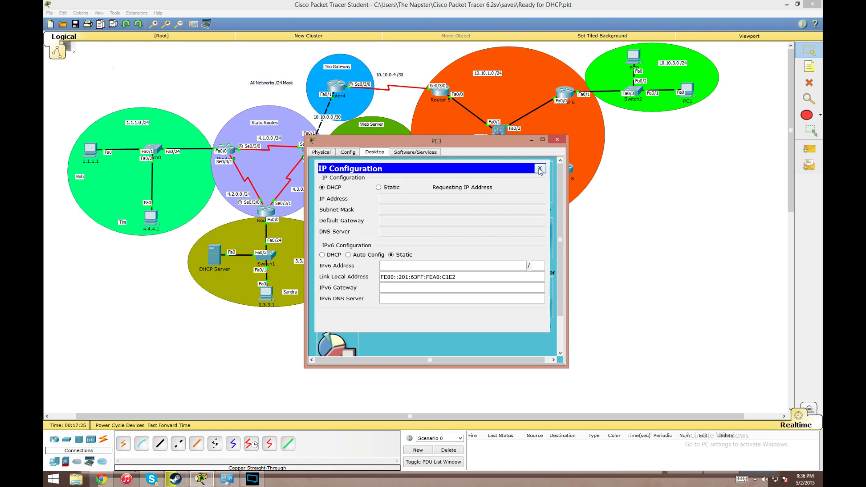
pyautogui.click(540, 169)
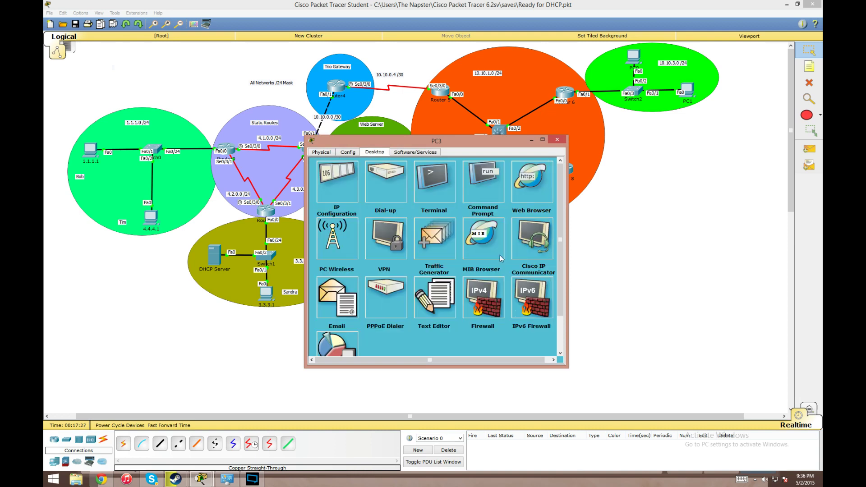
# Load the web server page at 2.2.2.1 in PC3's web browser to test connectivity, and close the PC3 window.
pyautogui.moveTo(449, 144); pyautogui.dragTo(596, 181)
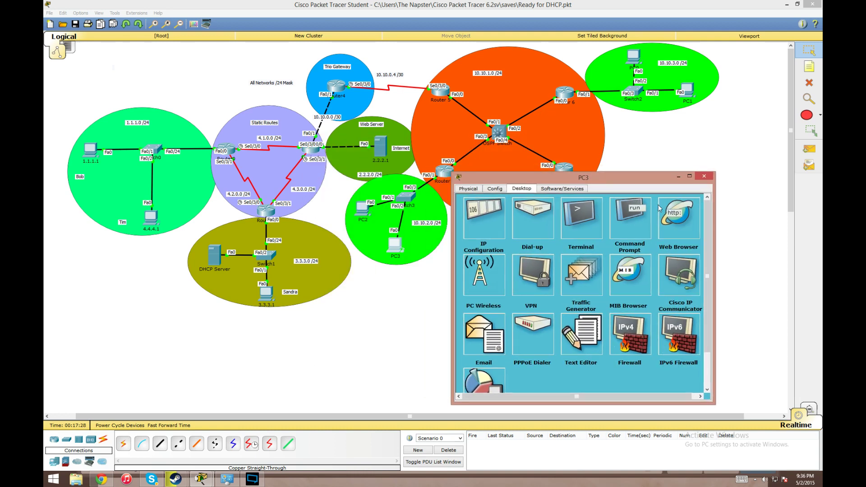
pyautogui.click(677, 217)
pyautogui.click(628, 223)
pyautogui.write('2.2.2.1')
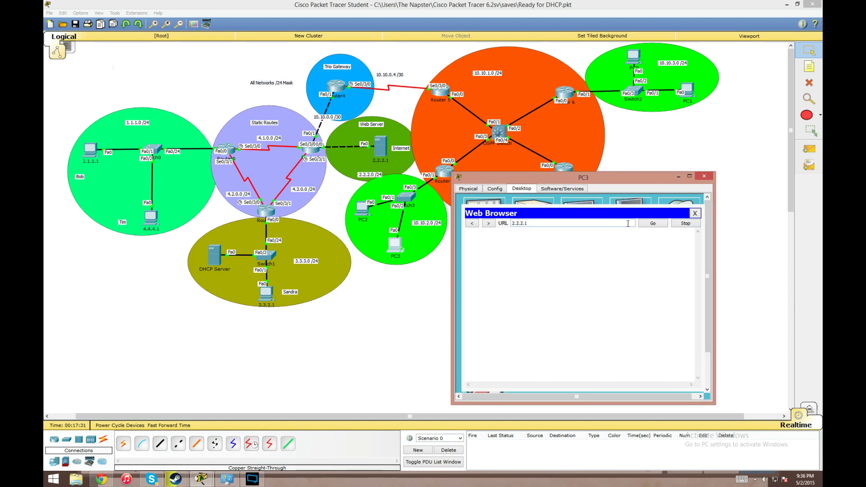
pyautogui.press('Return')
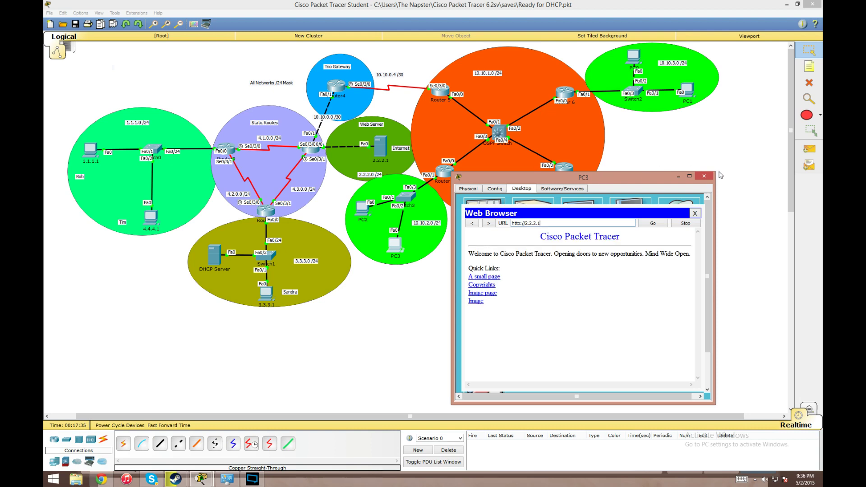
pyautogui.click(704, 177)
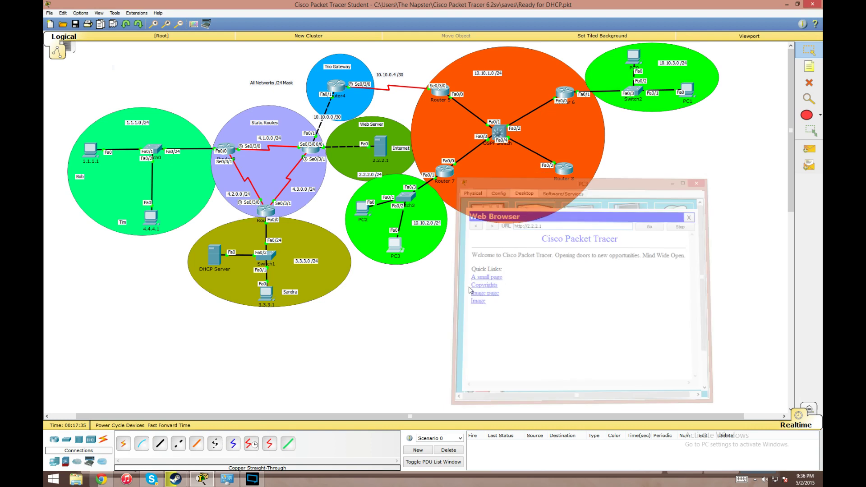
# Draw the DHCP request path from PC 1.1.1.1 through the static-route routers to the DHCP server and back, and clear the drawing.
pyautogui.click(250, 481)
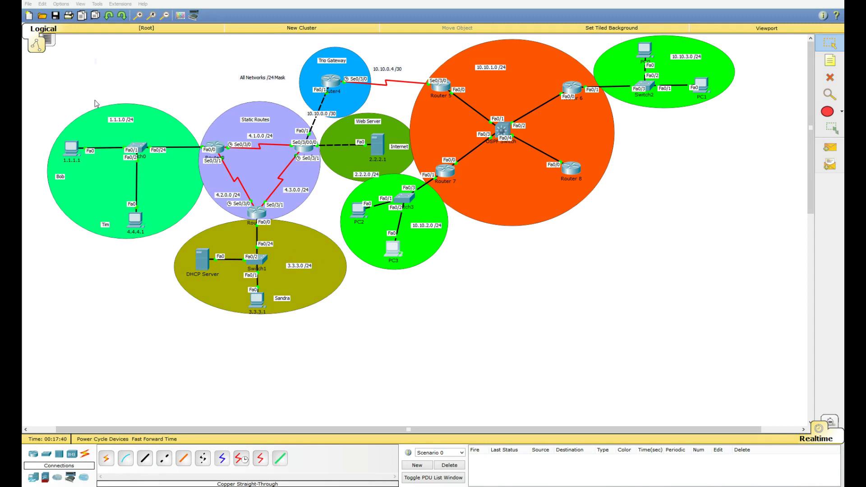
pyautogui.moveTo(98, 131)
pyautogui.mouseDown()
pyautogui.moveTo(54, 153)
pyautogui.moveTo(92, 121)
pyautogui.moveTo(49, 117)
pyautogui.mouseUp()
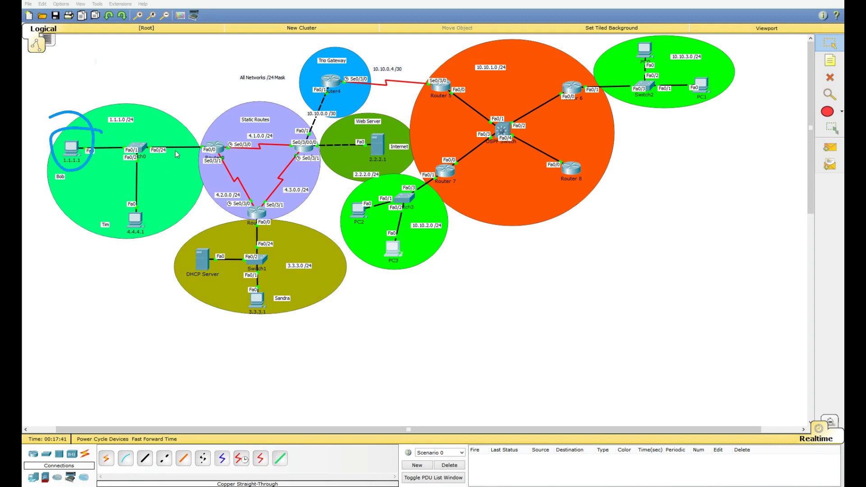
pyautogui.moveTo(95, 149); pyautogui.dragTo(198, 149)
pyautogui.moveTo(252, 130)
pyautogui.mouseDown()
pyautogui.moveTo(199, 138)
pyautogui.moveTo(239, 118)
pyautogui.mouseUp()
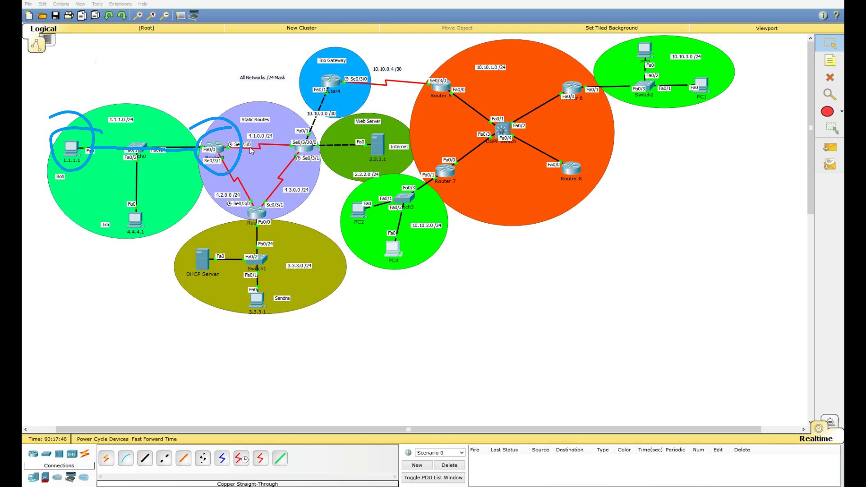
pyautogui.moveTo(225, 156)
pyautogui.mouseDown()
pyautogui.moveTo(255, 207)
pyautogui.moveTo(256, 259)
pyautogui.moveTo(218, 258)
pyautogui.moveTo(190, 296)
pyautogui.moveTo(221, 261)
pyautogui.mouseUp()
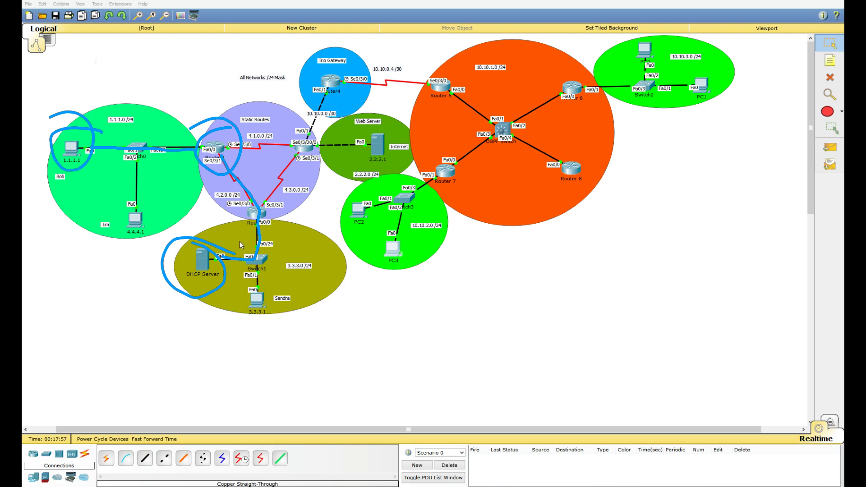
pyautogui.moveTo(199, 257)
pyautogui.mouseDown()
pyautogui.moveTo(276, 256)
pyautogui.moveTo(228, 154)
pyautogui.moveTo(56, 136)
pyautogui.moveTo(48, 117)
pyautogui.moveTo(30, 135)
pyautogui.mouseUp()
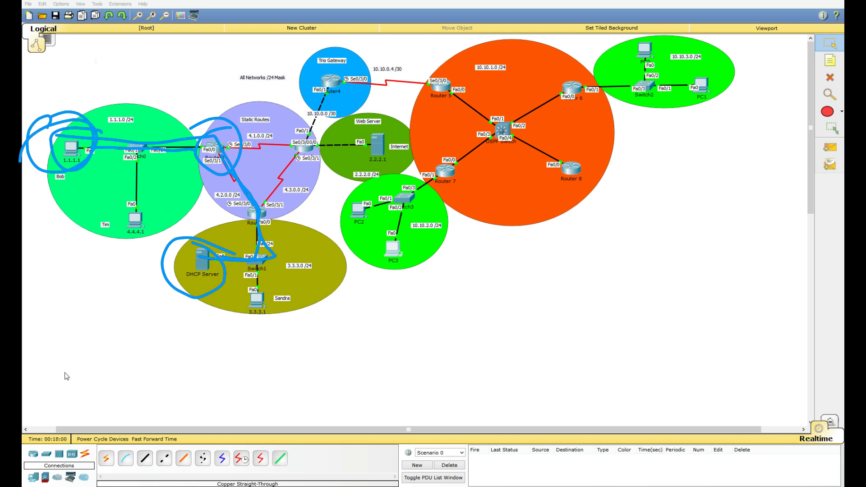
pyautogui.press('Escape')
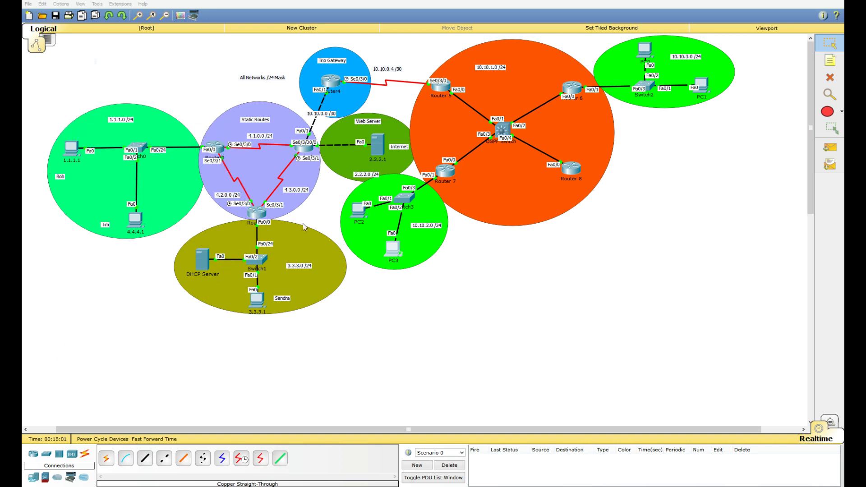
# Draw the relayed DHCP path from PC3 through Router 7 to Router 6 and back, and clear the drawing.
pyautogui.moveTo(378, 246)
pyautogui.mouseDown()
pyautogui.moveTo(372, 218)
pyautogui.moveTo(409, 230)
pyautogui.moveTo(387, 220)
pyautogui.moveTo(396, 223)
pyautogui.moveTo(407, 173)
pyautogui.moveTo(431, 173)
pyautogui.mouseUp()
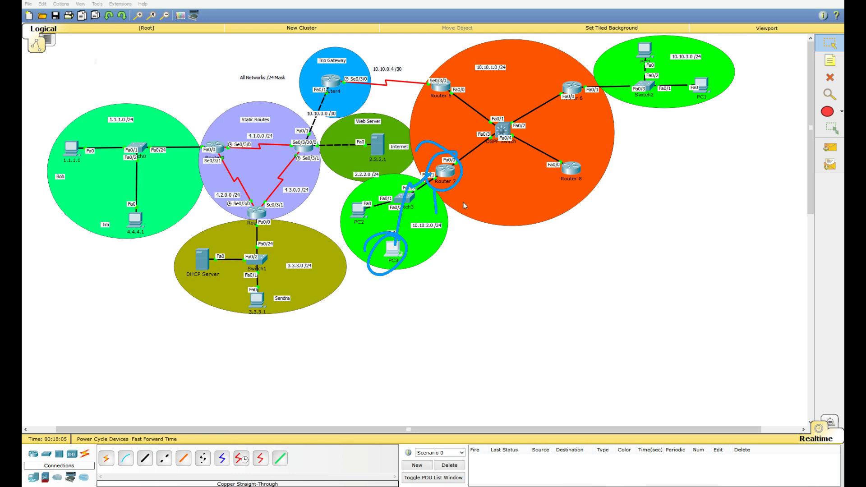
pyautogui.moveTo(454, 158)
pyautogui.mouseDown()
pyautogui.moveTo(488, 121)
pyautogui.moveTo(546, 94)
pyautogui.moveTo(554, 78)
pyautogui.moveTo(559, 115)
pyautogui.mouseUp()
pyautogui.moveTo(559, 91)
pyautogui.mouseDown()
pyautogui.moveTo(422, 165)
pyautogui.moveTo(375, 228)
pyautogui.moveTo(405, 235)
pyautogui.moveTo(338, 249)
pyautogui.mouseUp()
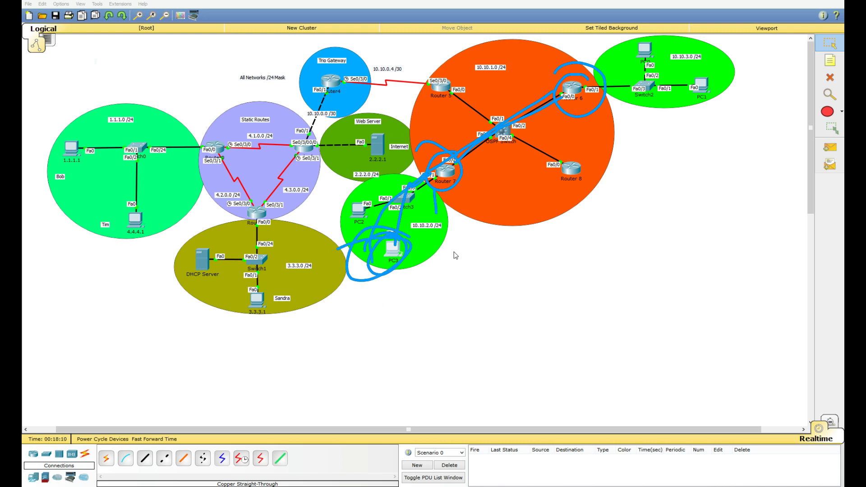
pyautogui.press('Escape')
# Draw the local DHCP paths from PC1 to Router 6 and from PC 3.3.3.1 to the DHCP server, and clear the drawing.
pyautogui.moveTo(613, 109)
pyautogui.mouseDown()
pyautogui.moveTo(640, 33)
pyautogui.moveTo(626, 133)
pyautogui.mouseUp()
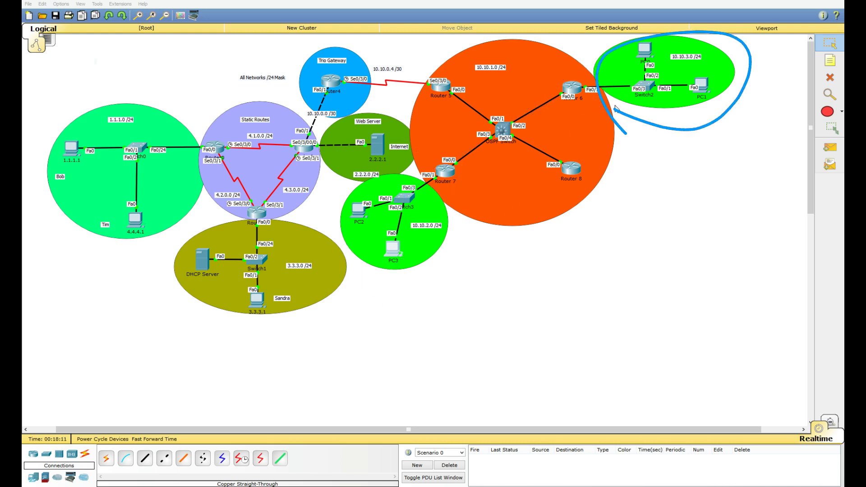
pyautogui.moveTo(707, 89); pyautogui.dragTo(685, 123)
pyautogui.moveTo(637, 86); pyautogui.dragTo(698, 84)
pyautogui.moveTo(641, 83)
pyautogui.mouseDown()
pyautogui.moveTo(560, 91)
pyautogui.moveTo(544, 105)
pyautogui.mouseUp()
pyautogui.moveTo(273, 284)
pyautogui.mouseDown()
pyautogui.moveTo(255, 288)
pyautogui.moveTo(254, 255)
pyautogui.moveTo(200, 232)
pyautogui.mouseUp()
pyautogui.moveTo(158, 281)
pyautogui.mouseDown()
pyautogui.moveTo(200, 260)
pyautogui.moveTo(260, 293)
pyautogui.mouseUp()
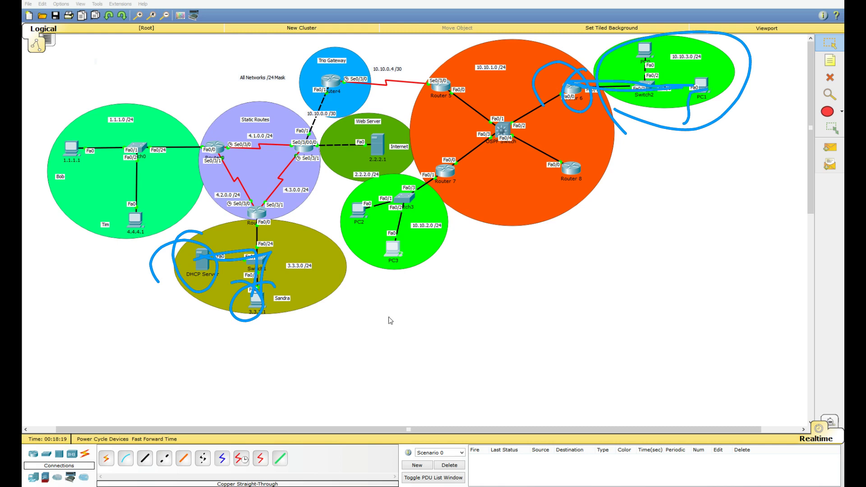
pyautogui.press('Escape')
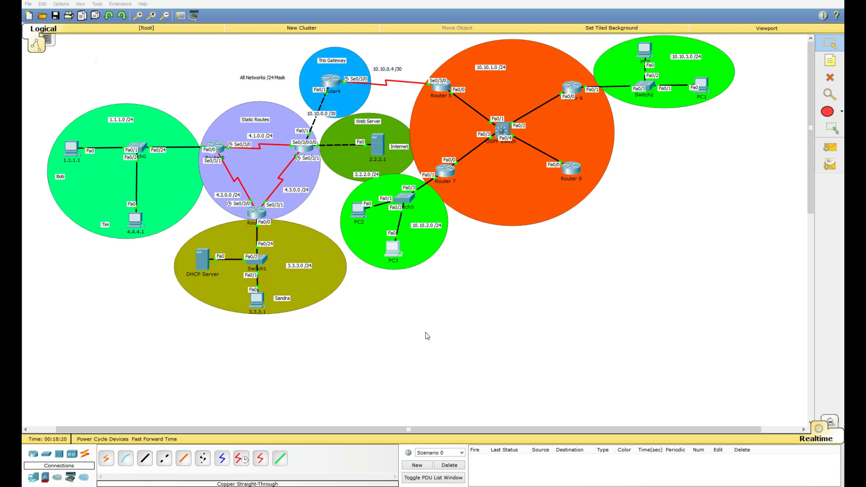